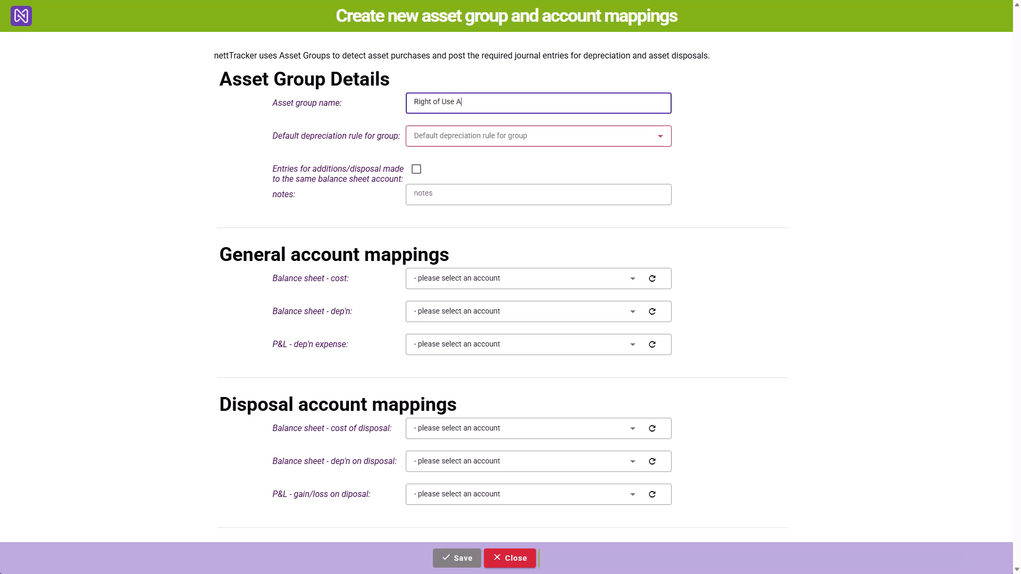
# - Name the asset group "Right of Use Asset - Land & Buildings", with 5-year straight line depreciation and additions/disposal entries on the same balance sheet account
pyautogui.write('Buildings')
pyautogui.click(538, 136)
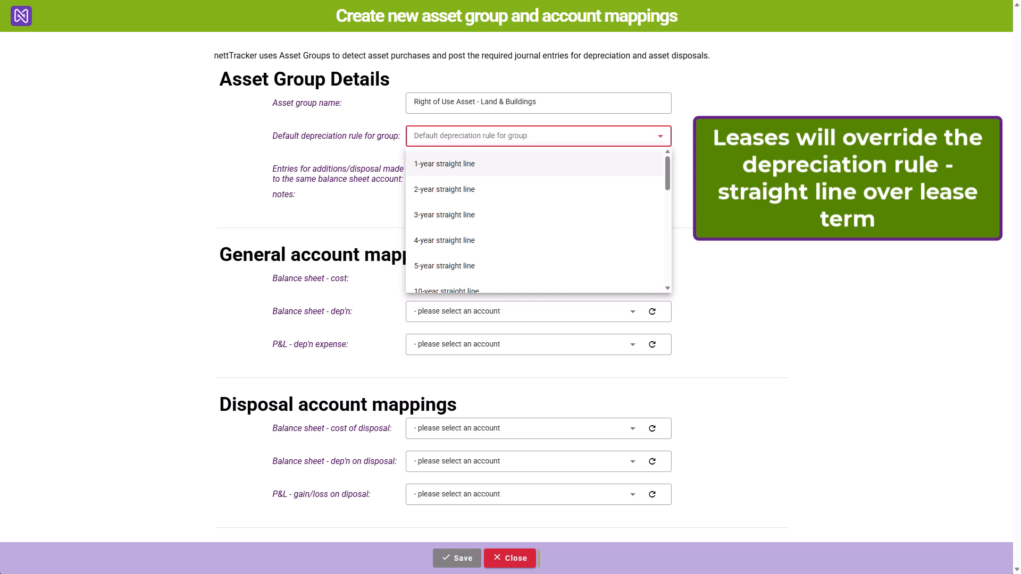
pyautogui.click(462, 269)
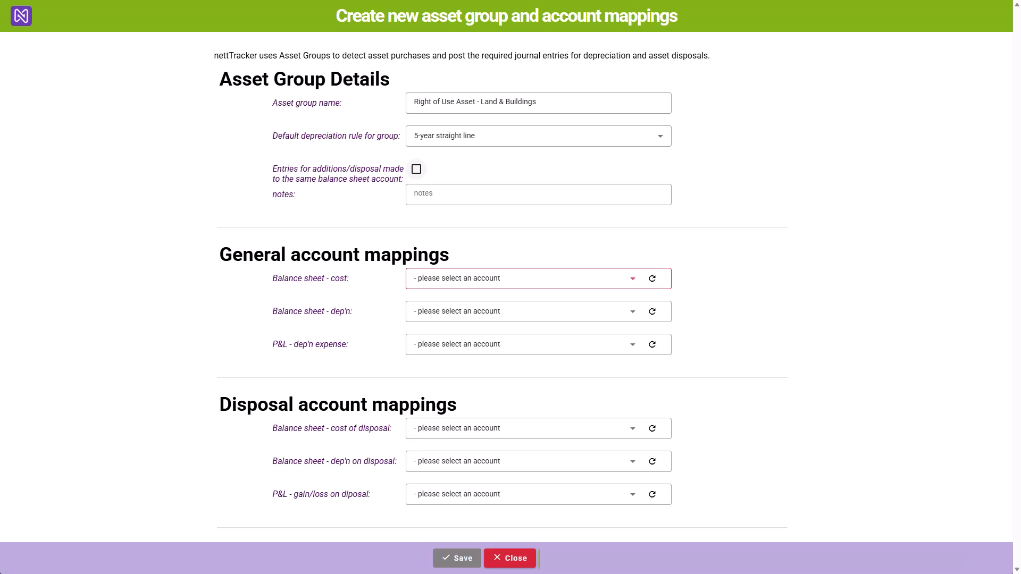
pyautogui.click(417, 169)
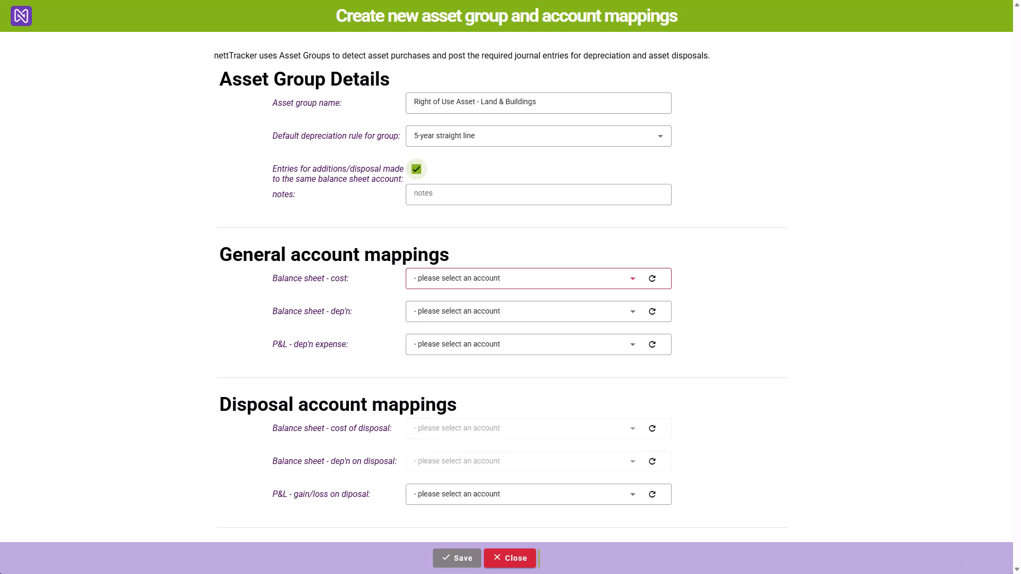
# - Map the balance sheet cost, balance sheet depreciation and P&L depreciation expense to newly created nominal accounts and save the asset group
pyautogui.click(523, 278)
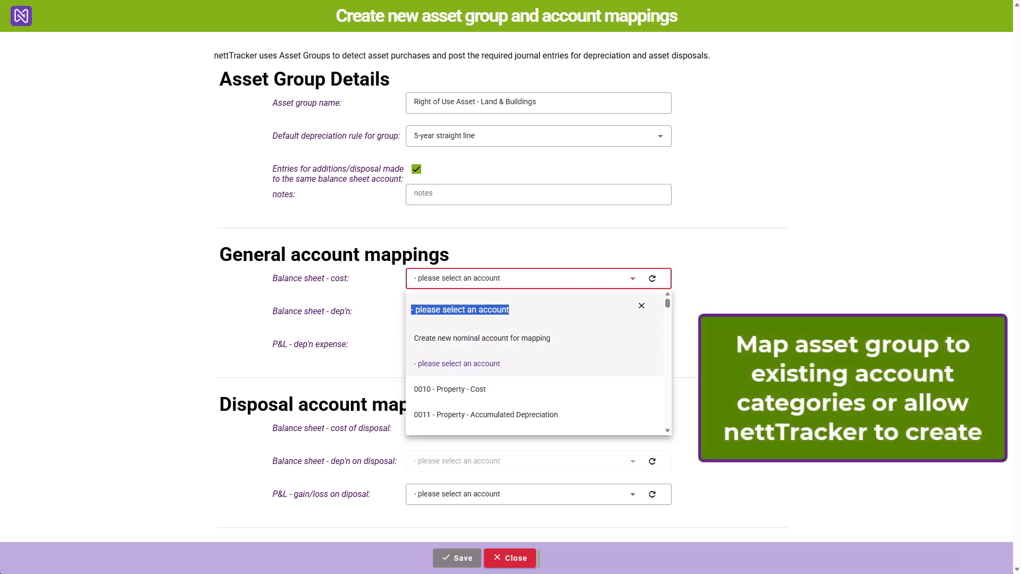
pyautogui.click(482, 338)
pyautogui.click(522, 312)
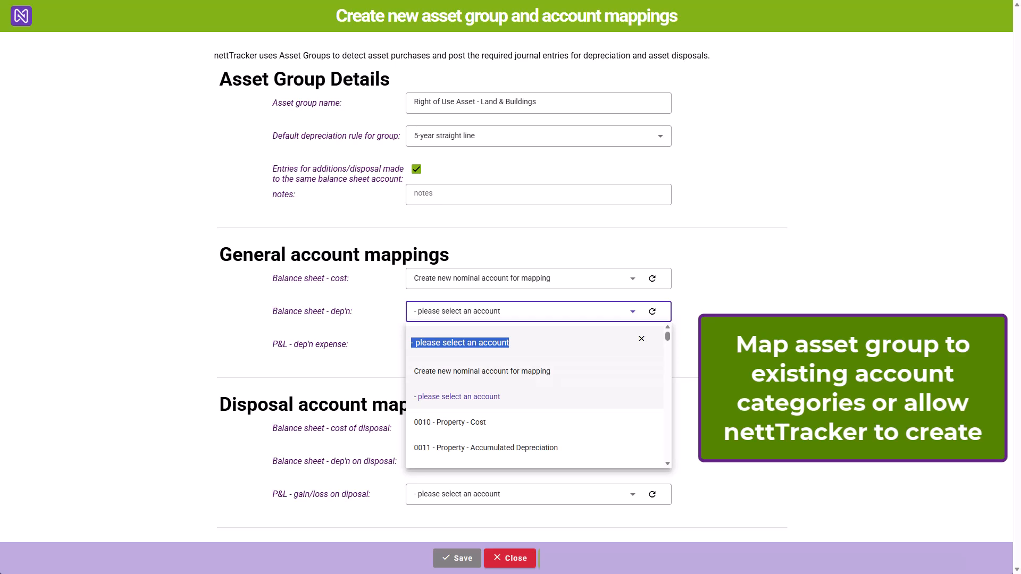
pyautogui.click(482, 371)
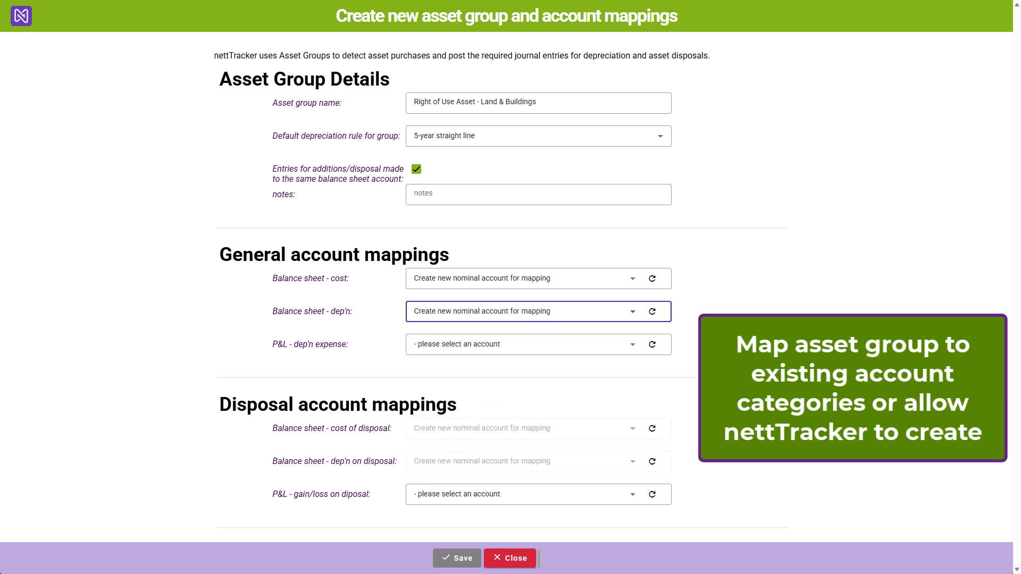
pyautogui.click(523, 344)
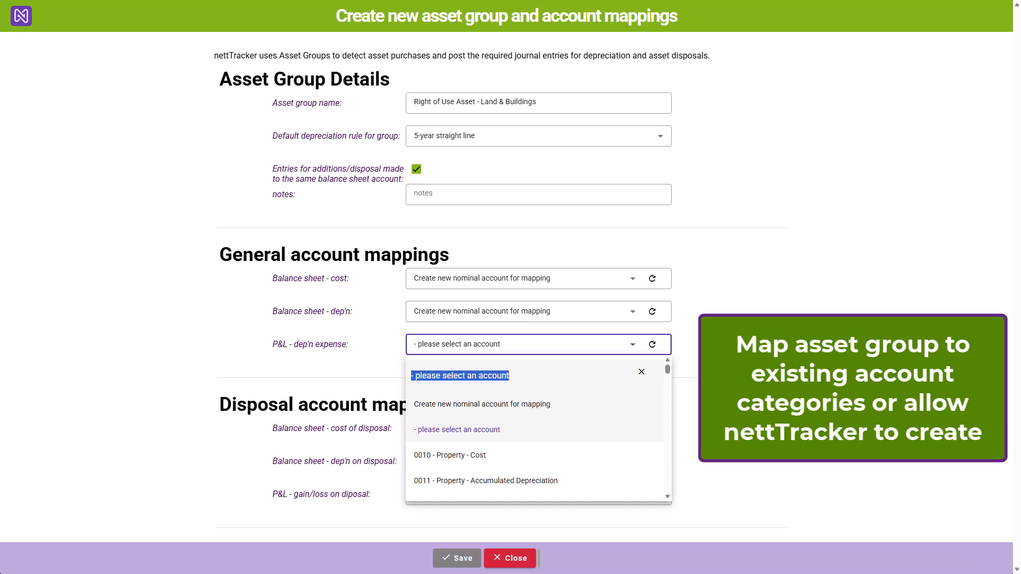
pyautogui.click(482, 404)
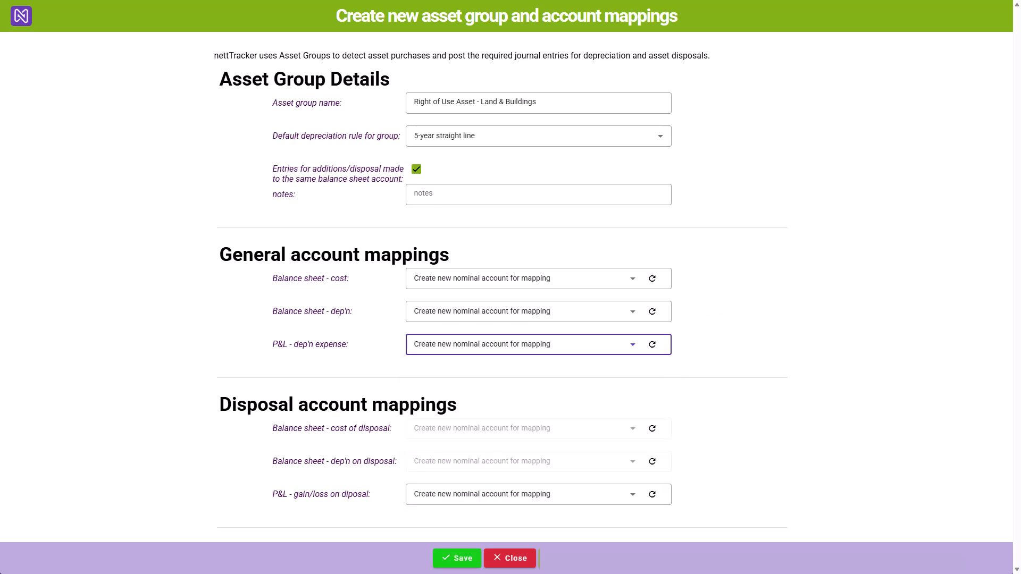
pyautogui.click(457, 558)
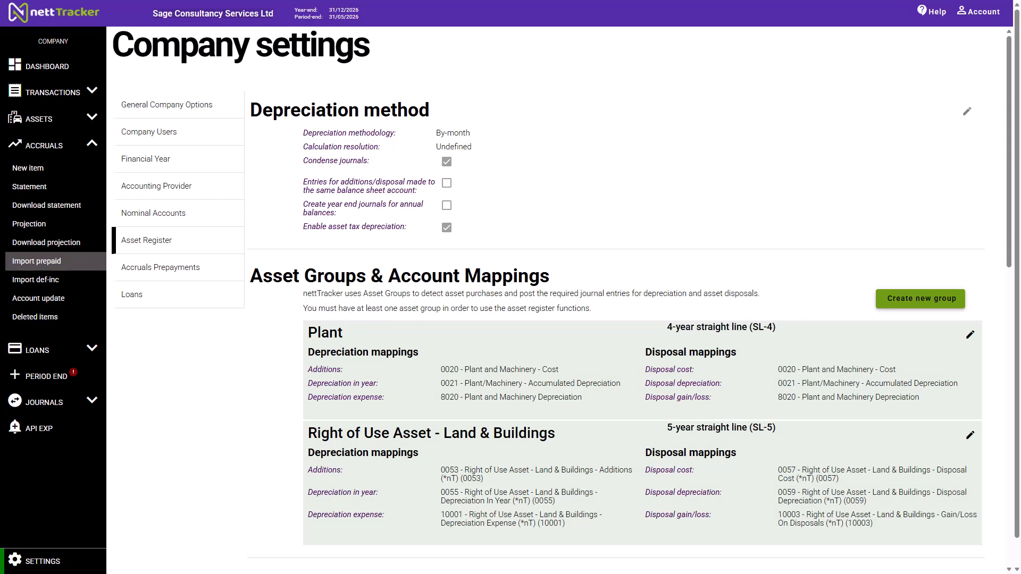
# - Start a new lease and name it "High Street Office"
pyautogui.click(37, 350)
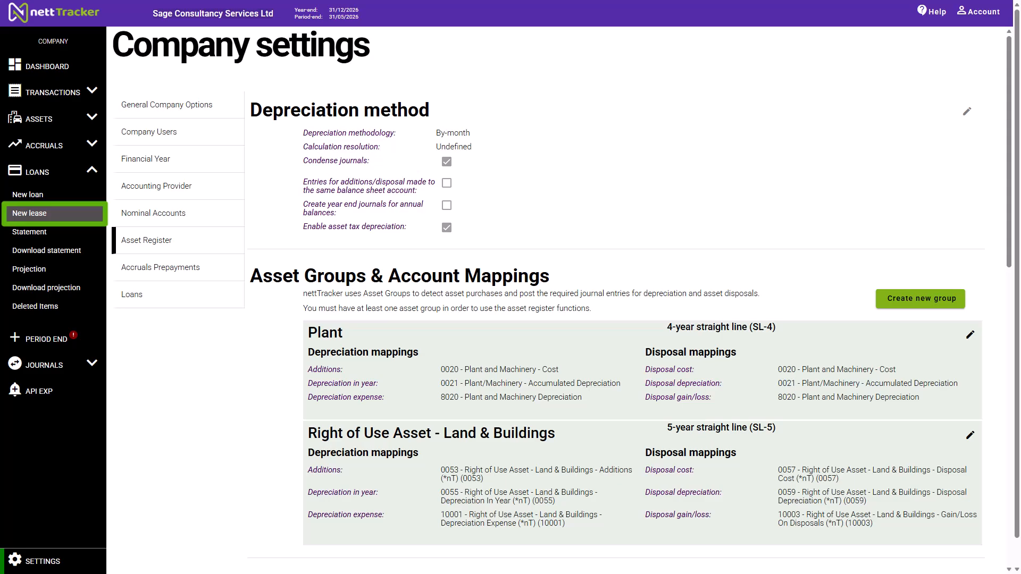
pyautogui.click(38, 214)
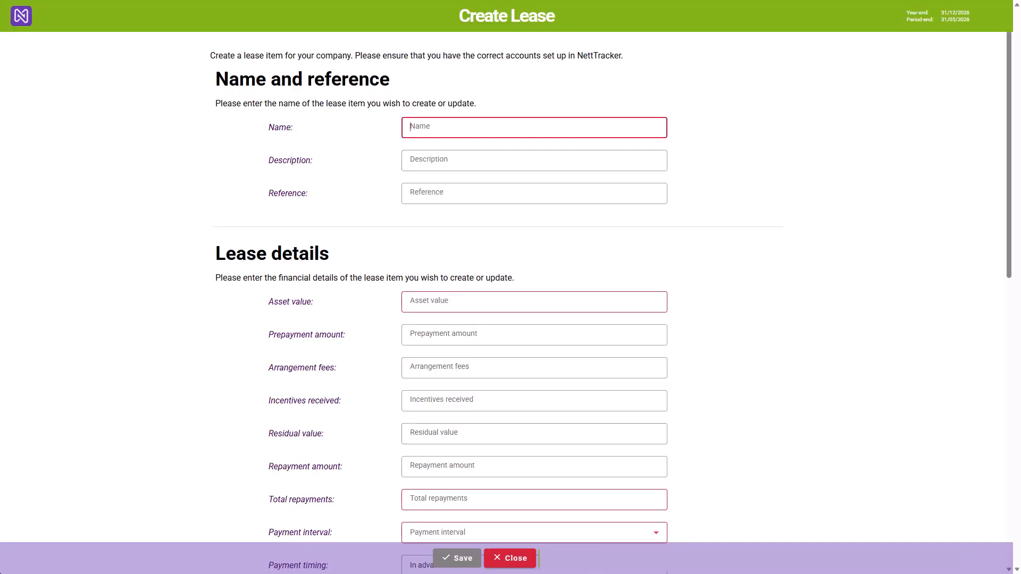
pyautogui.write('High St')
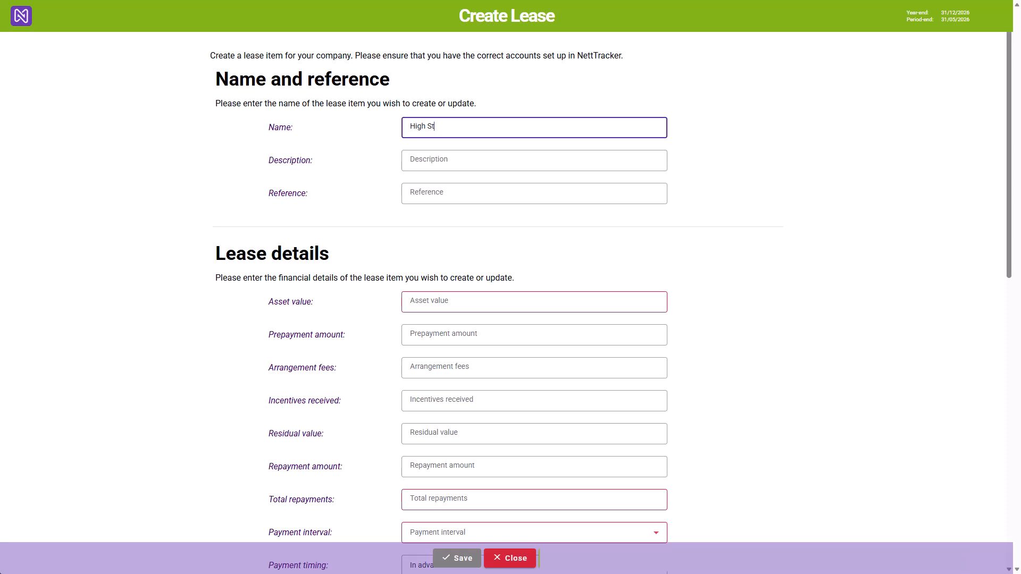
pyautogui.write('reet Office')
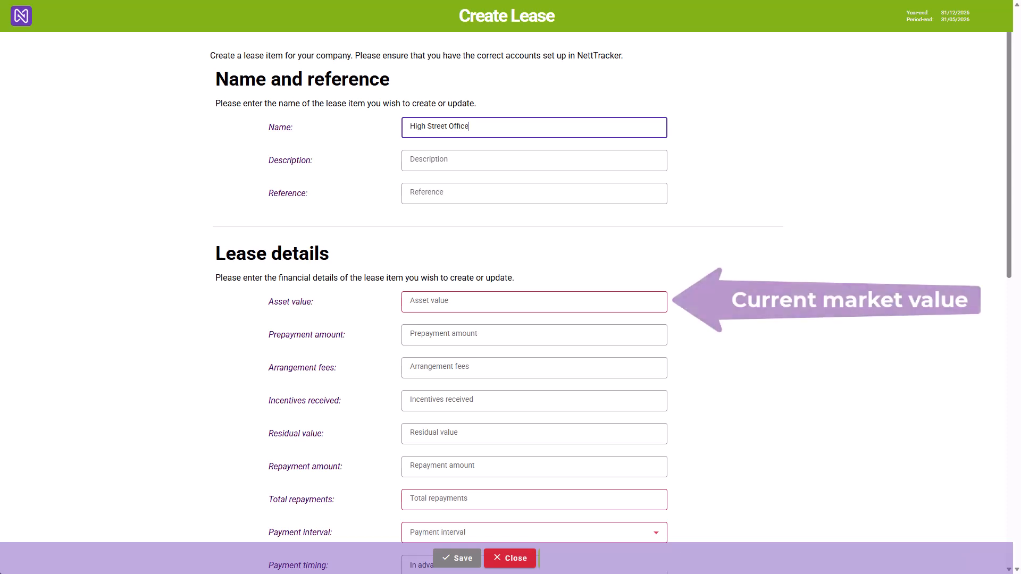
# - Set the lease's asset value to 500000, prepayment amount to 15000 and arrangement fees to 5000
pyautogui.click(534, 302)
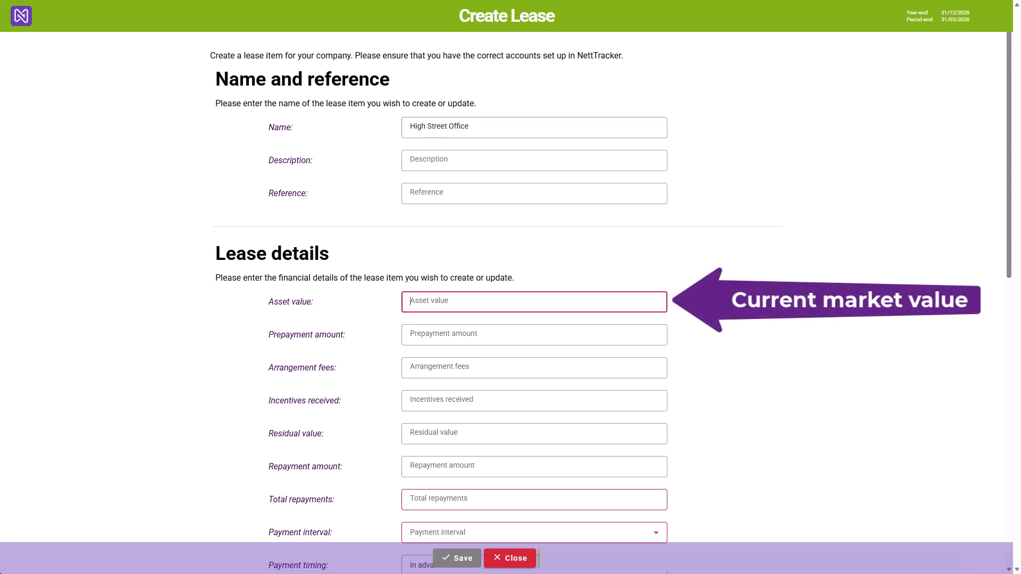
pyautogui.write('500000')
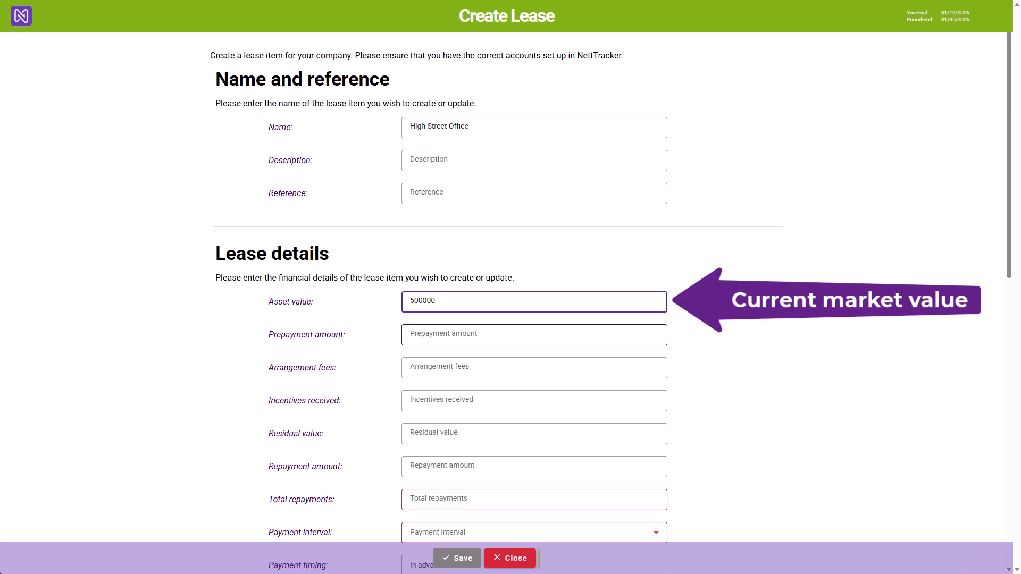
pyautogui.click(534, 335)
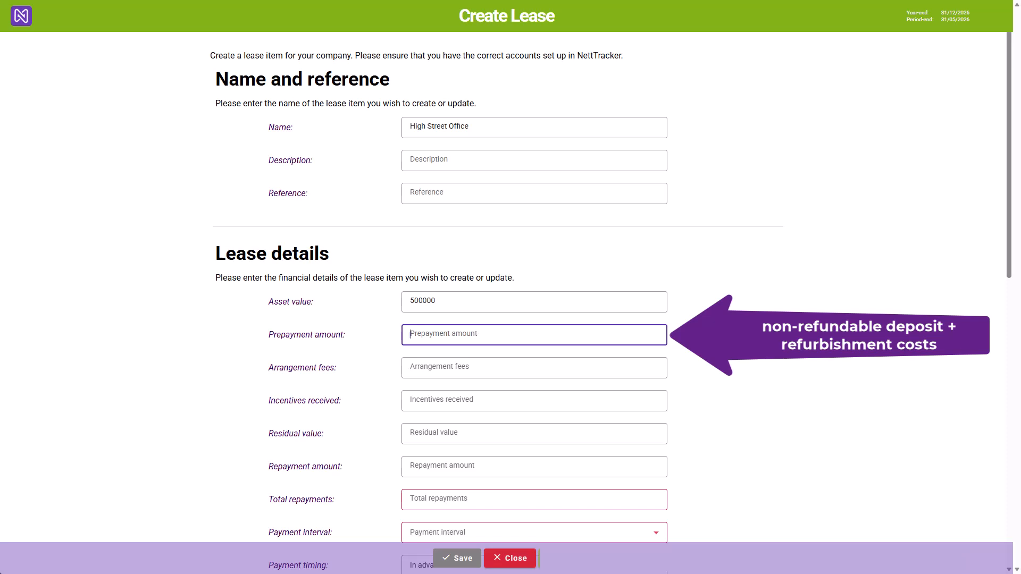
pyautogui.write('15000')
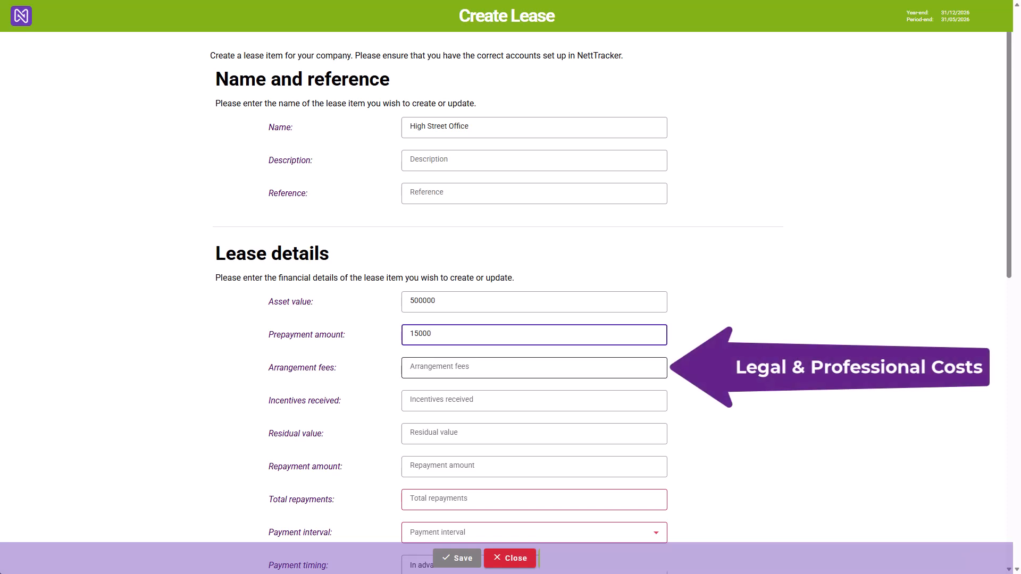
pyautogui.click(534, 367)
pyautogui.write('5000')
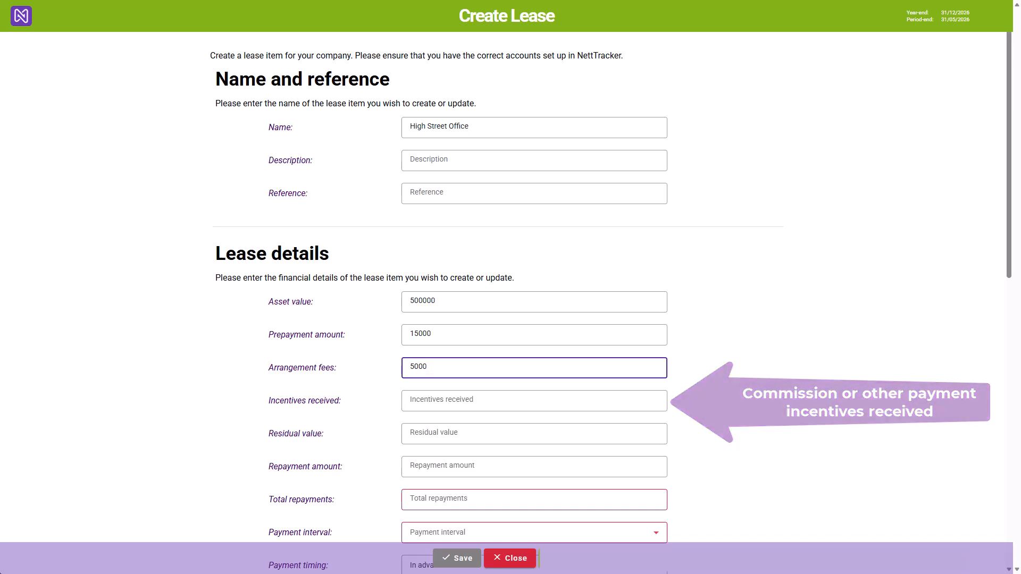
# - Set the lease's incentives received to 0 and its residual value to 500000
pyautogui.press('Tab')
pyautogui.write('0')
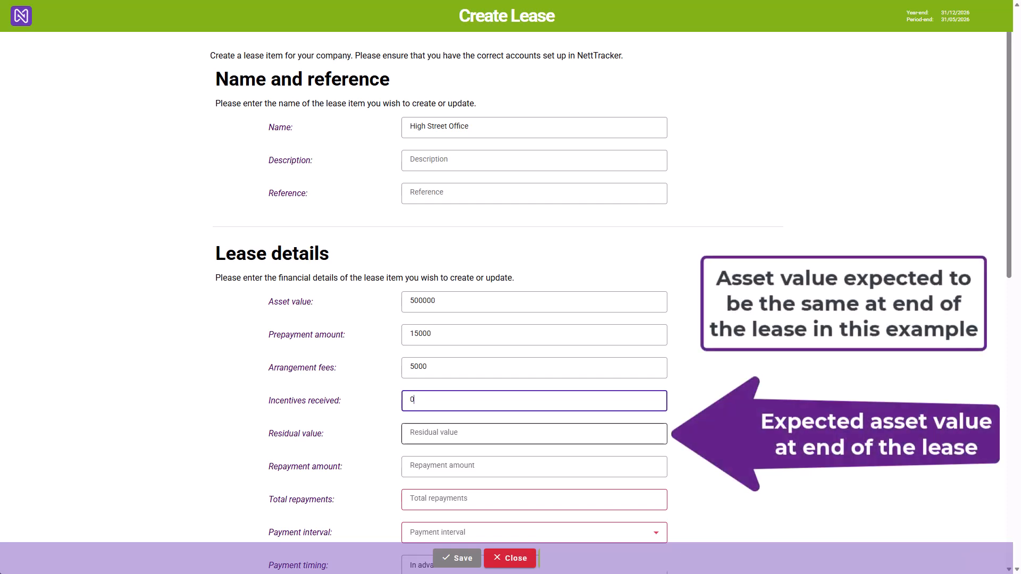
pyautogui.click(534, 434)
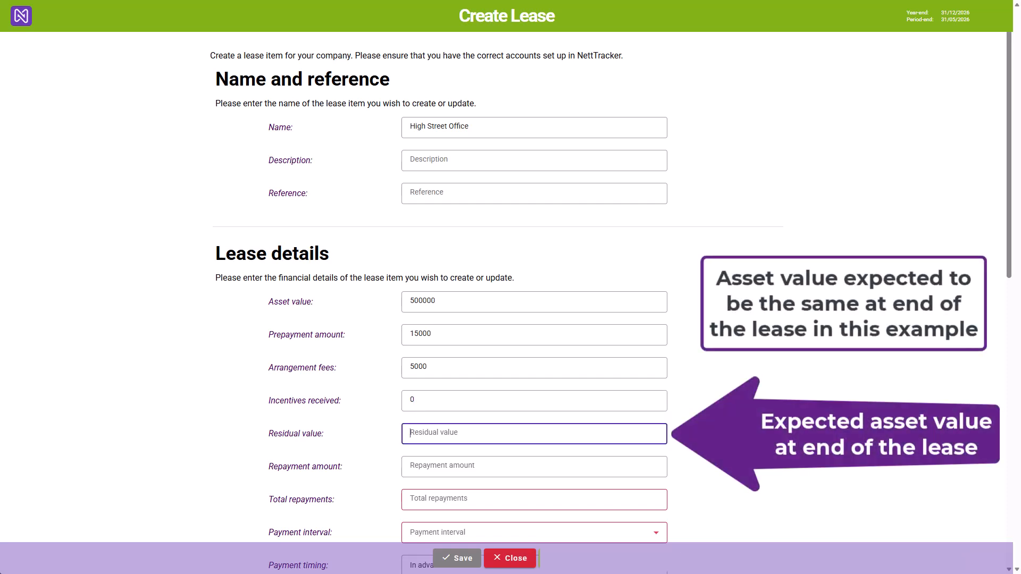
pyautogui.write('500000')
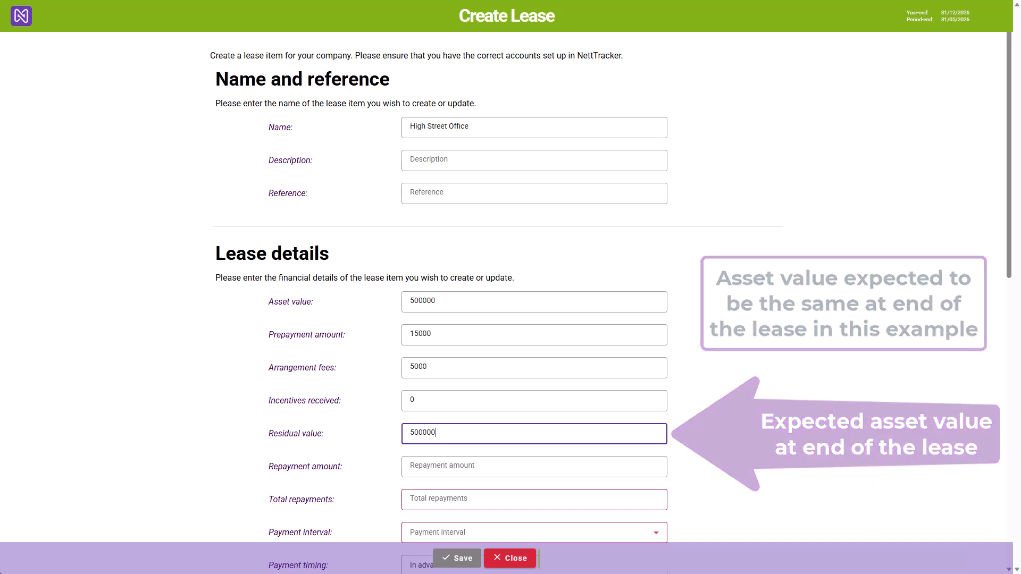
# - Set the lease's repayment amount to 6000 and its total repayments to 20
pyautogui.scroll(-3, 506, 297)
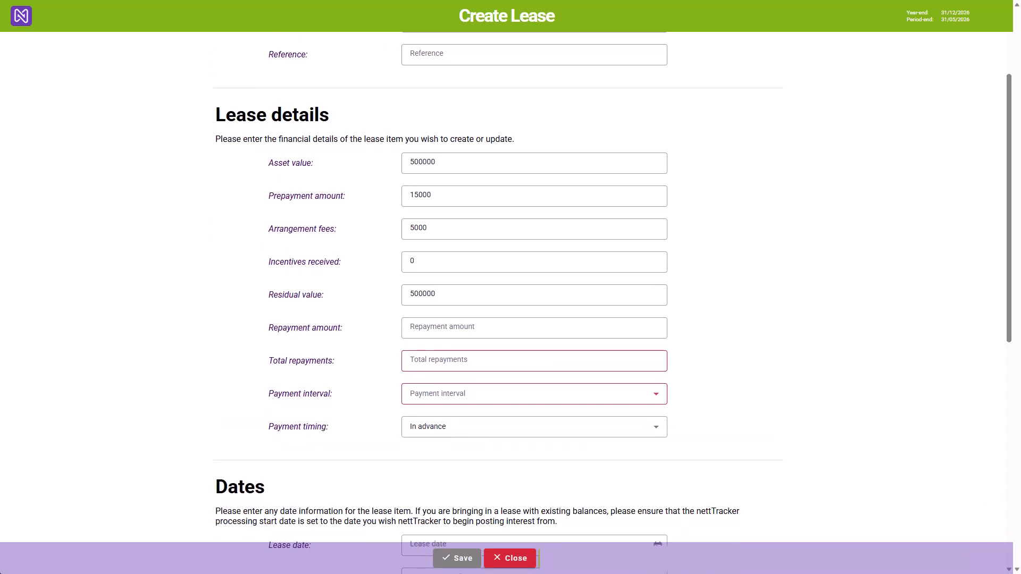
pyautogui.click(534, 328)
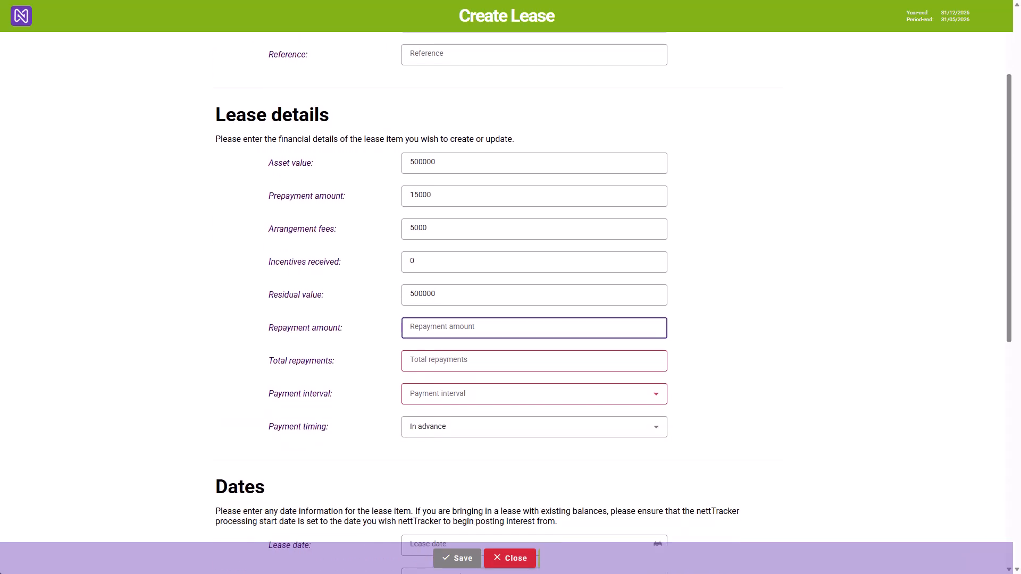
pyautogui.write('6000')
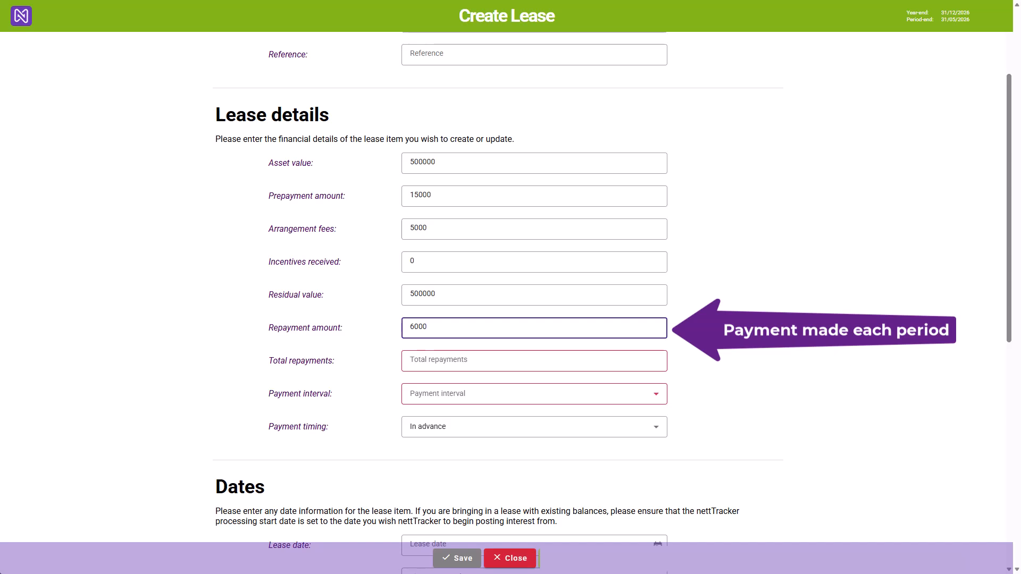
pyautogui.click(534, 361)
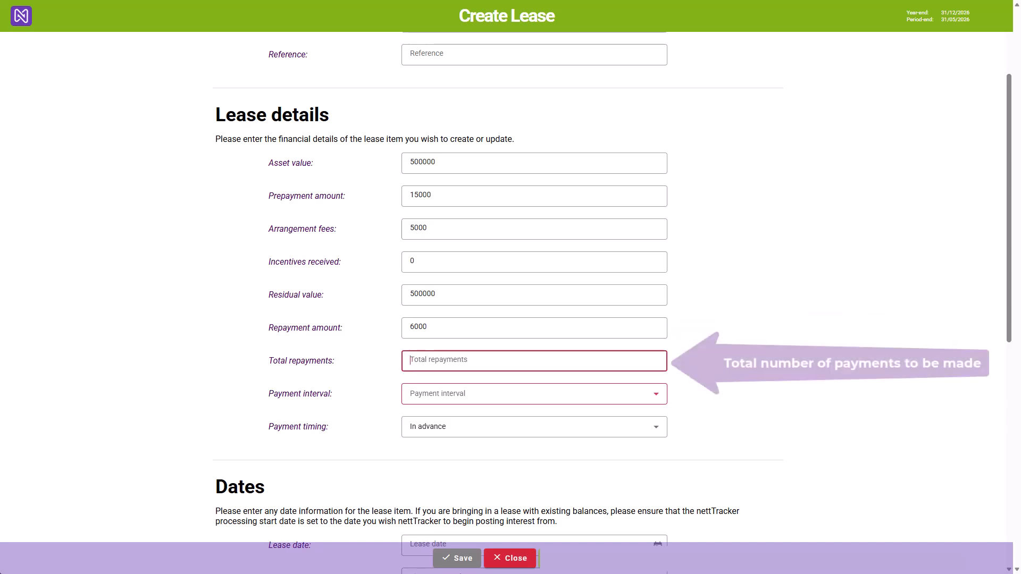
pyautogui.write('20')
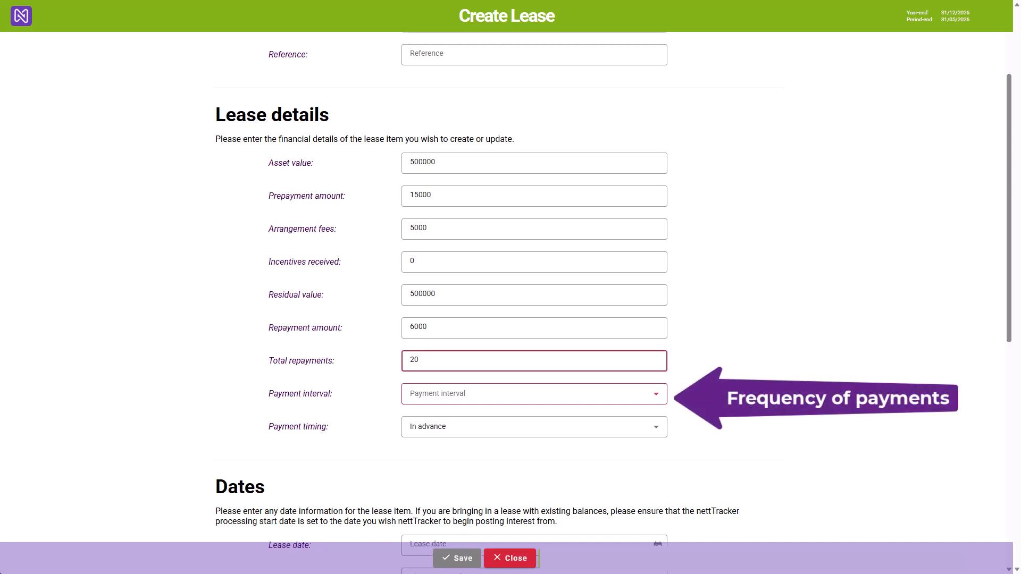
# - Set the lease's payment interval to Quarterly and its payment timing to In advance
pyautogui.click(447, 394)
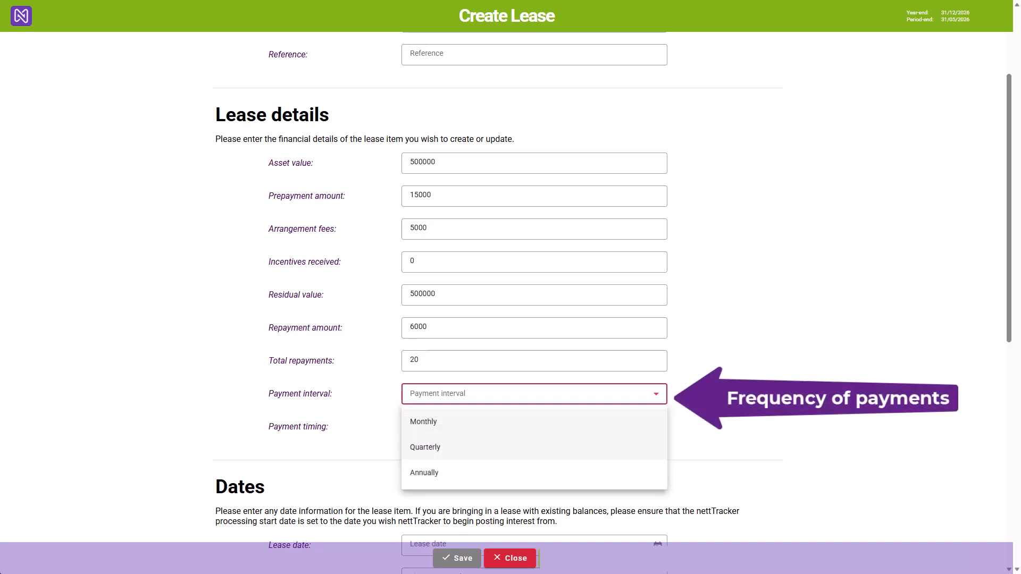
pyautogui.click(425, 447)
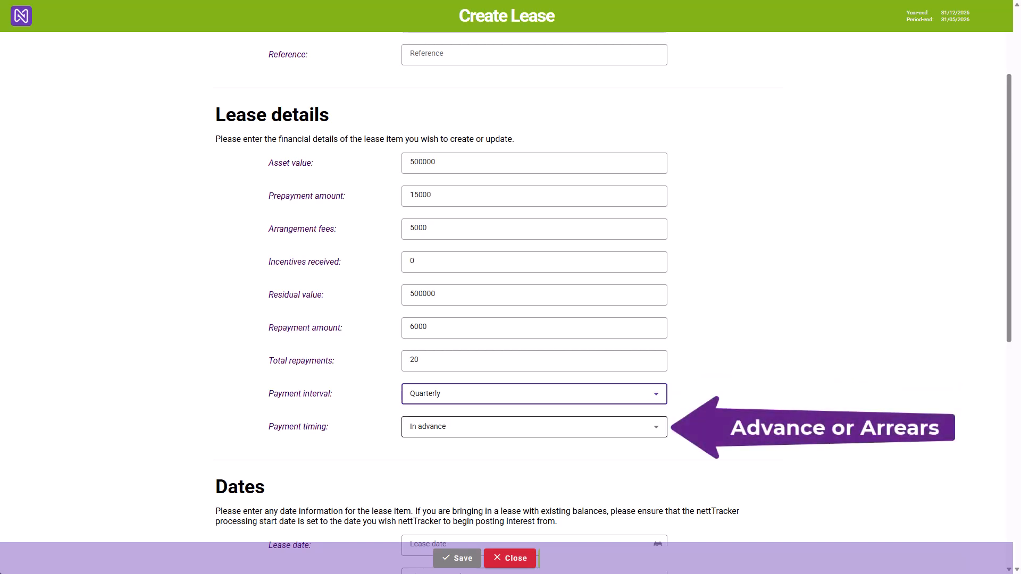
pyautogui.click(446, 427)
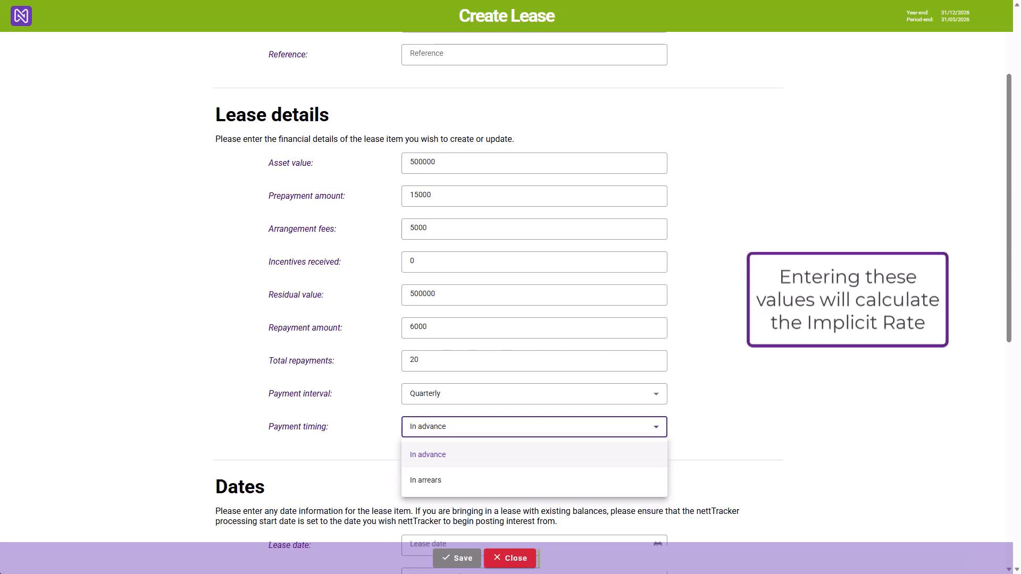
pyautogui.press('Return')
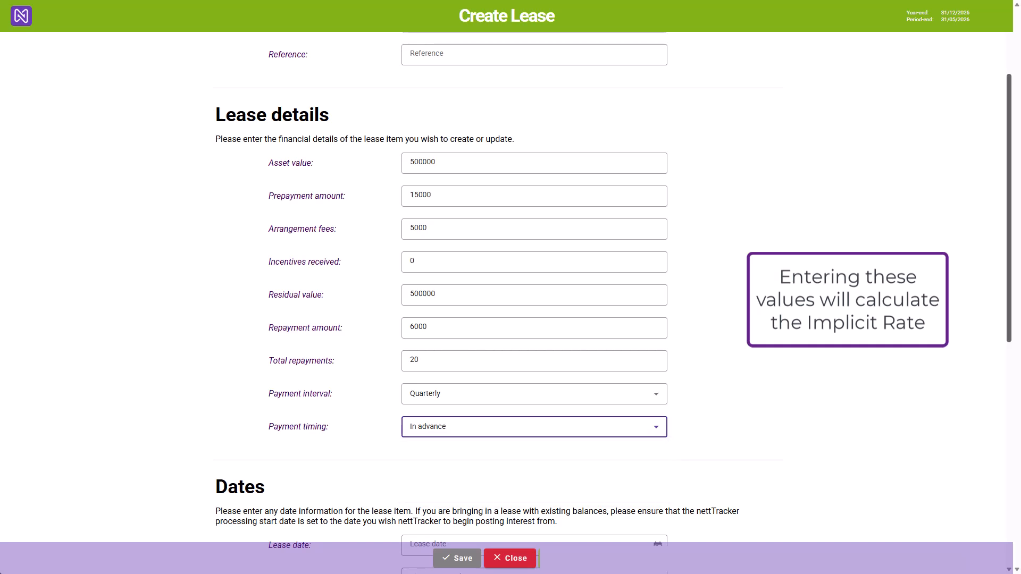
# - Set the lease date to 15/01/2026 in the lease's Dates section
pyautogui.click(1008, 209)
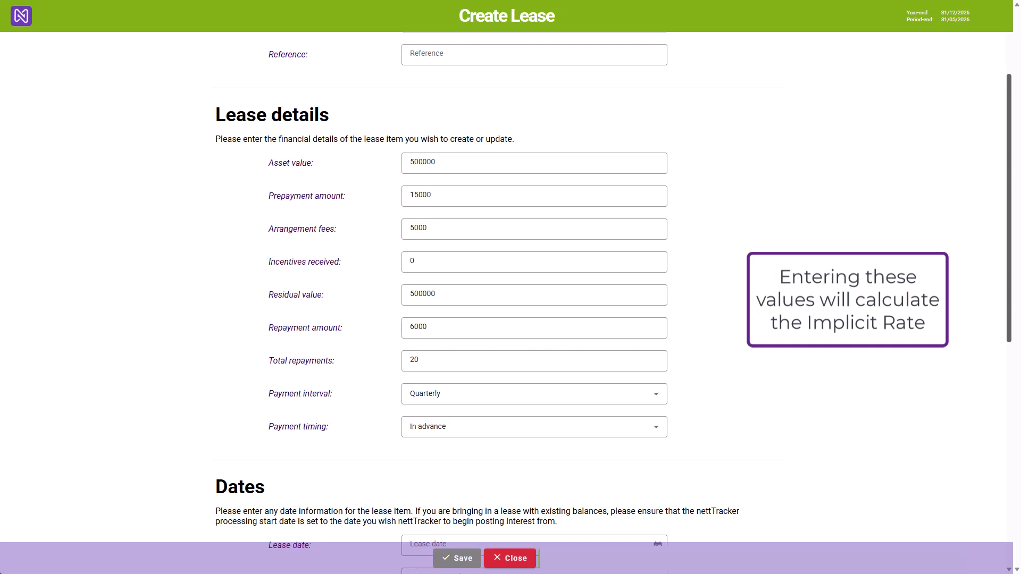
pyautogui.moveTo(1008, 208); pyautogui.dragTo(1008, 376)
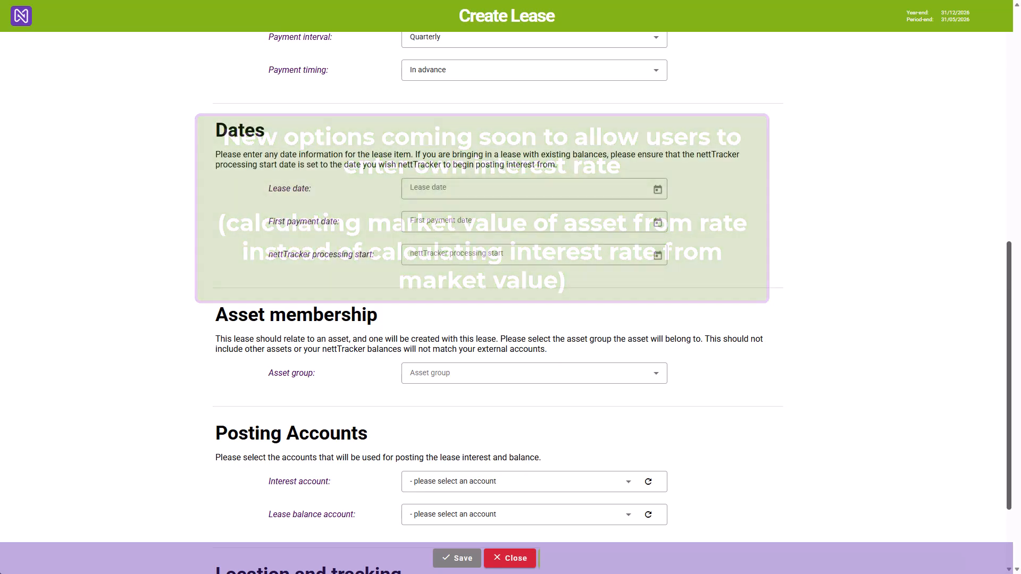
pyautogui.click(534, 189)
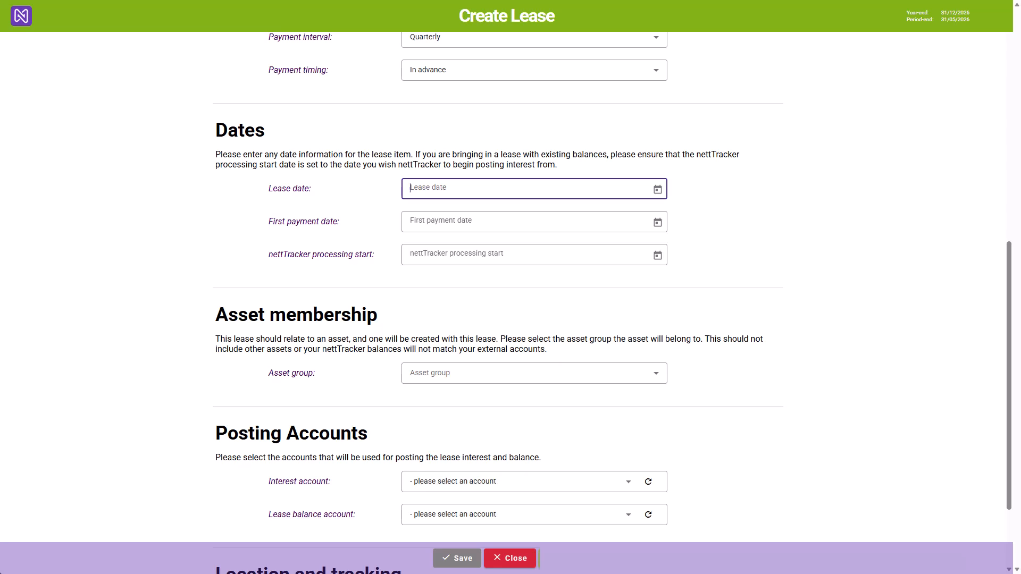
pyautogui.write('15')
pyautogui.write('/0')
pyautogui.write('1/2026')
pyautogui.press('Tab')
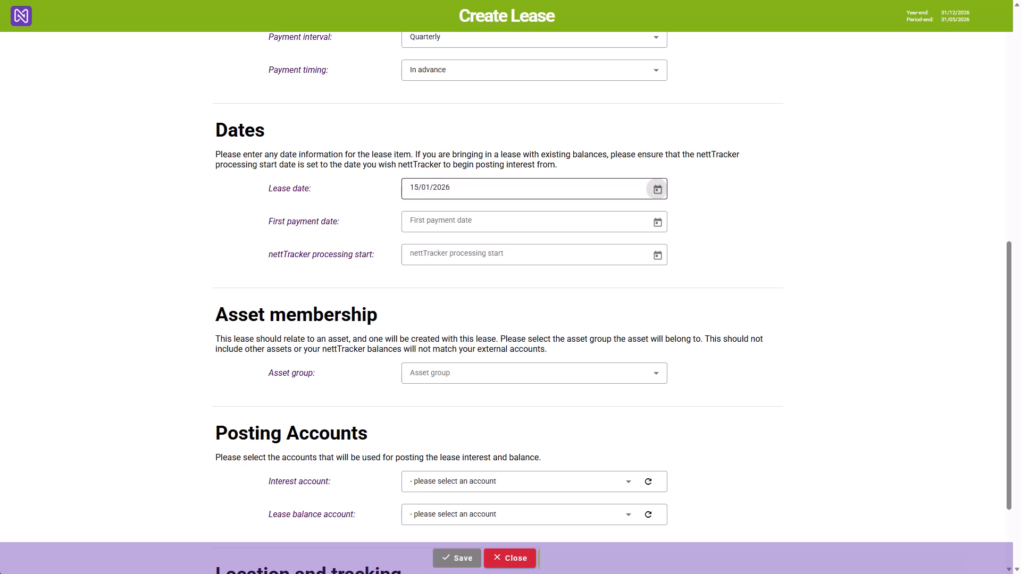
# - Set the first payment date to 02/02/2026 and the nettTracker processing start to 01/01/2026
pyautogui.write('2')
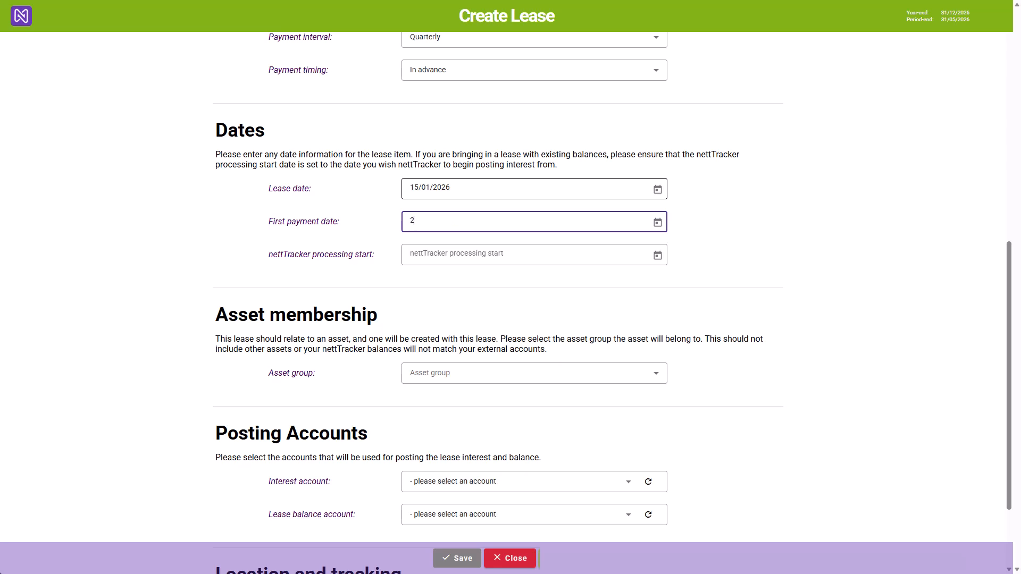
pyautogui.write('/2/26')
pyautogui.press('Tab')
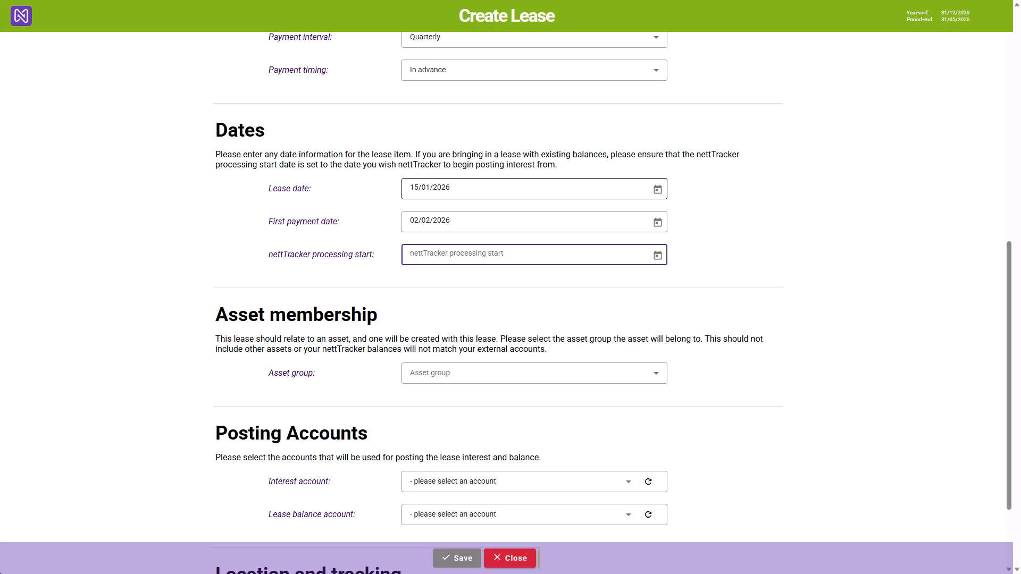
pyautogui.write('1/1')
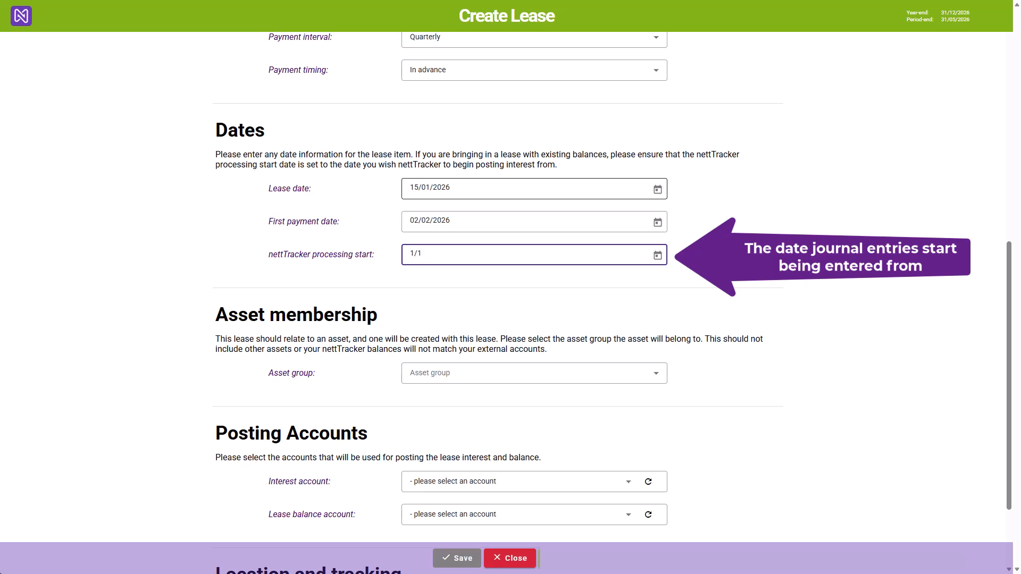
pyautogui.write('/26')
pyautogui.press('Tab')
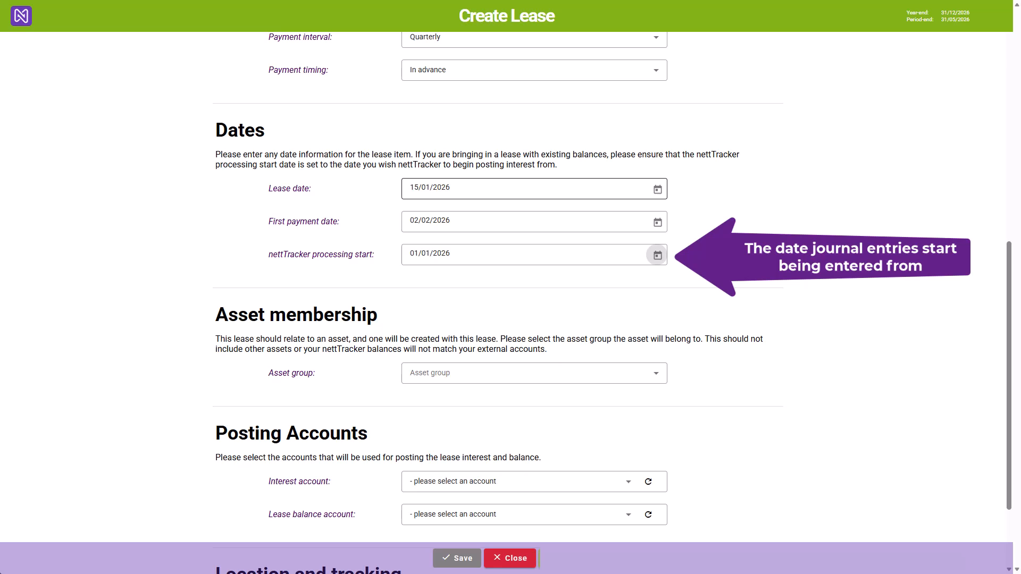
# - Assign the lease to the asset group Right of Use Asset - Land & Buildings
pyautogui.press('Tab')
pyautogui.press('space')
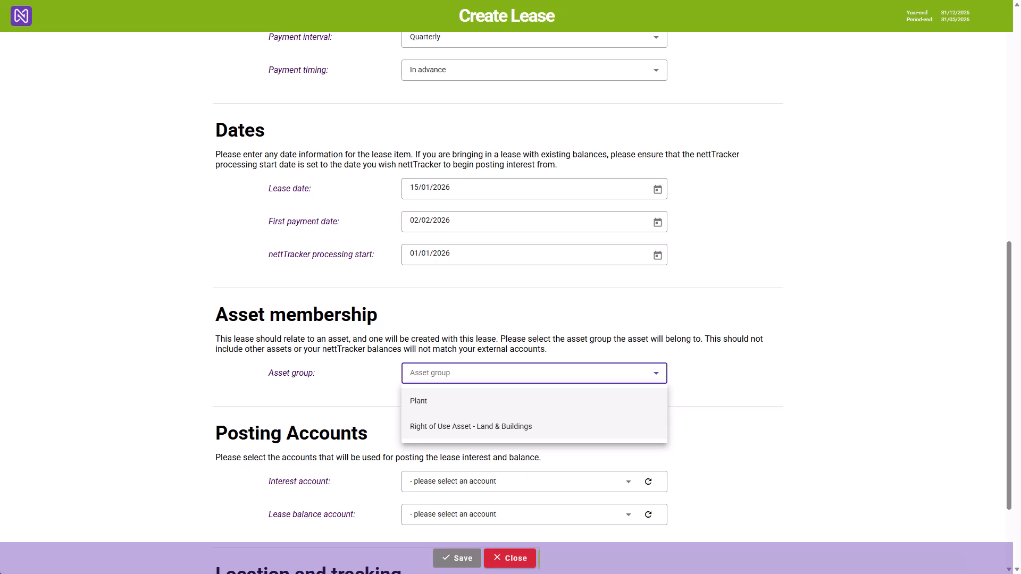
pyautogui.click(498, 427)
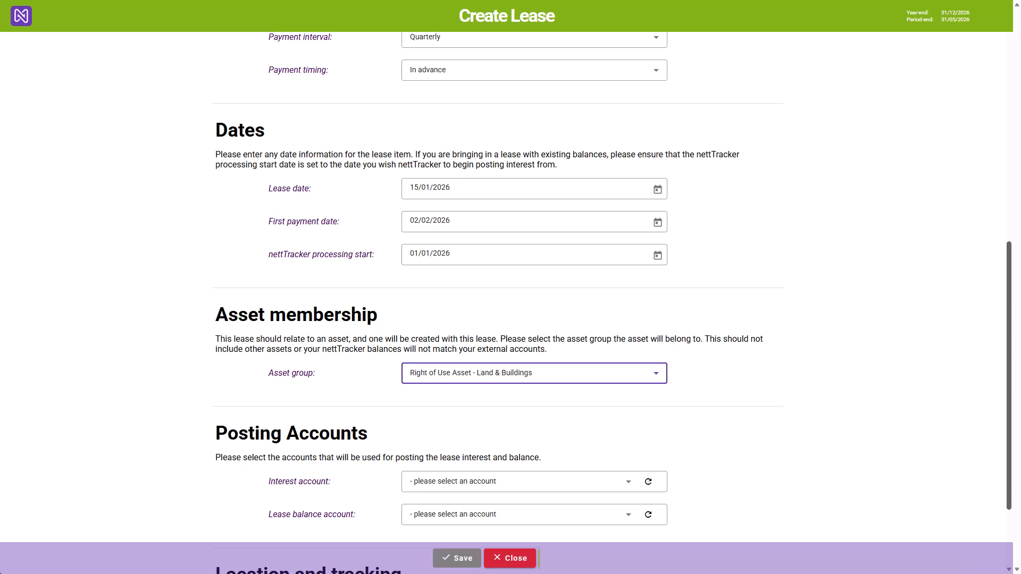
# - Set the lease's interest posting account to 7540 - Internet Charges
pyautogui.scroll(-3, 510, 298)
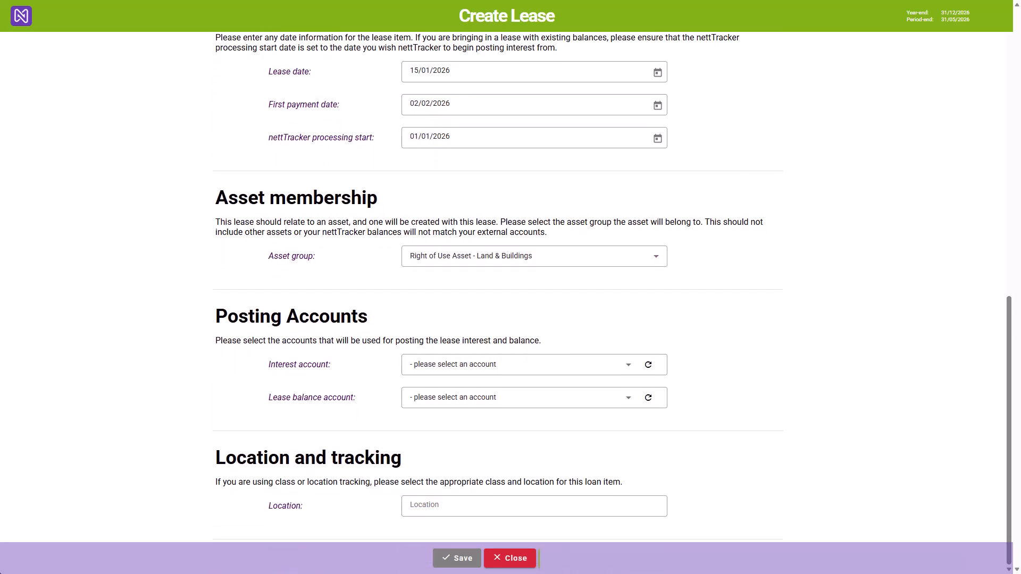
pyautogui.click(513, 364)
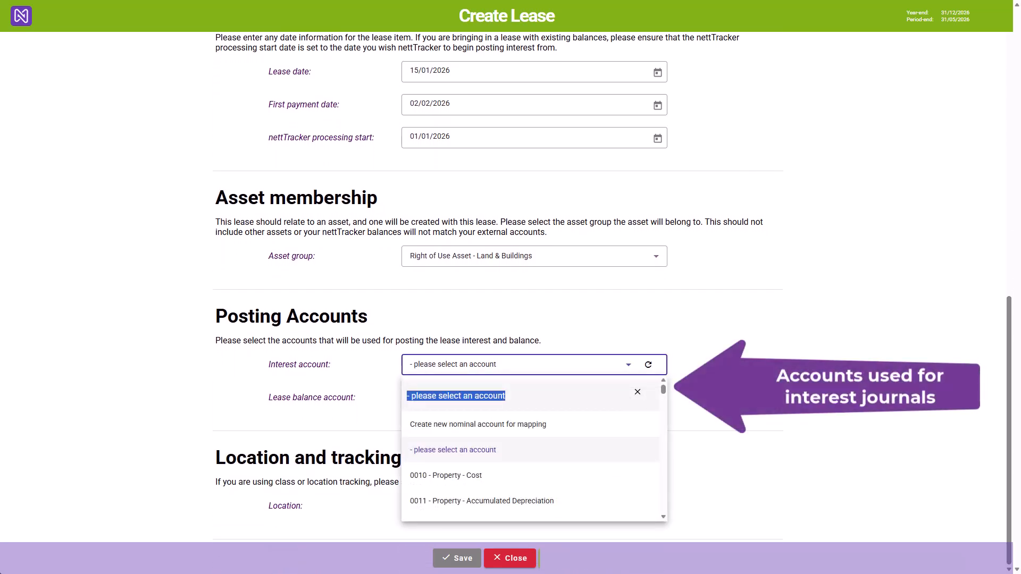
pyautogui.write('inter')
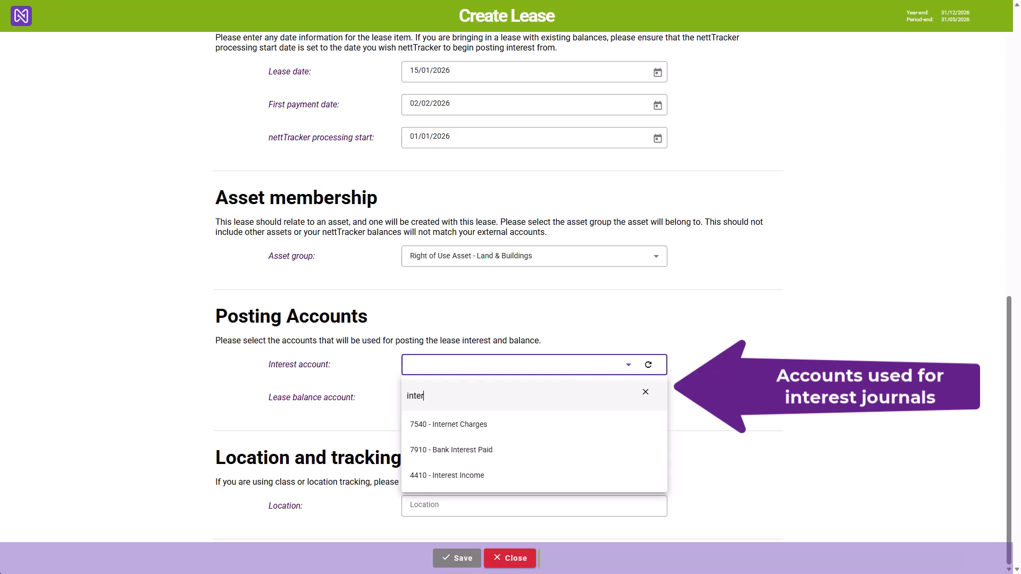
pyautogui.press('Return')
# - Set the lease balance account to 2231 - Lease - High Street and save the lease
pyautogui.click(514, 397)
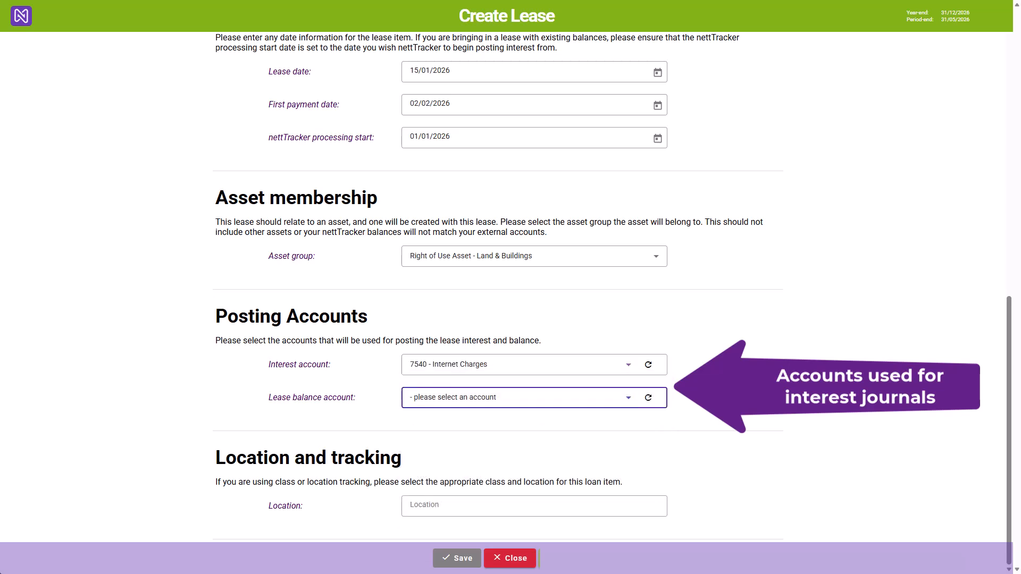
pyautogui.write('lease')
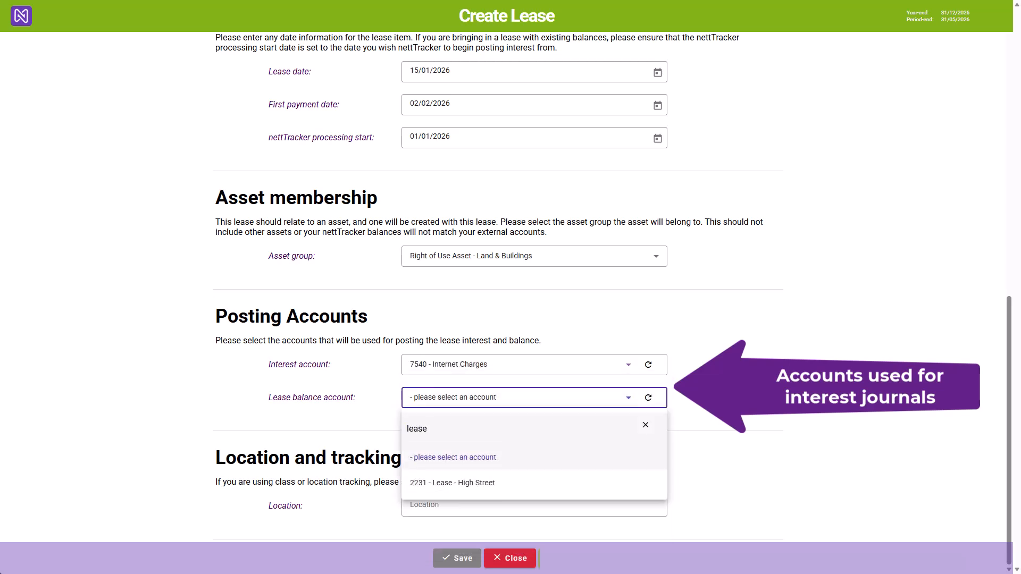
pyautogui.press('Down')
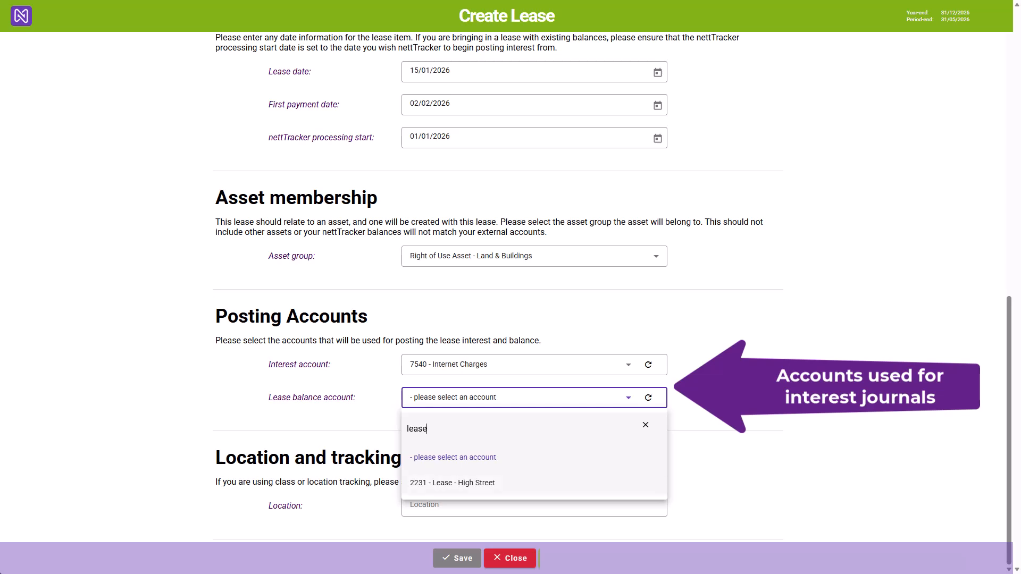
pyautogui.press('Return')
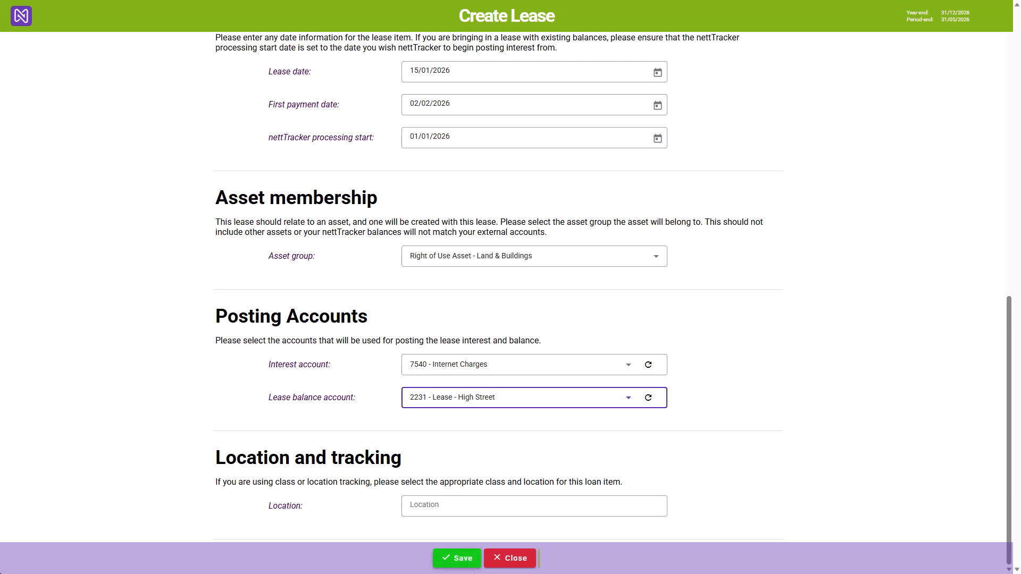
pyautogui.click(457, 558)
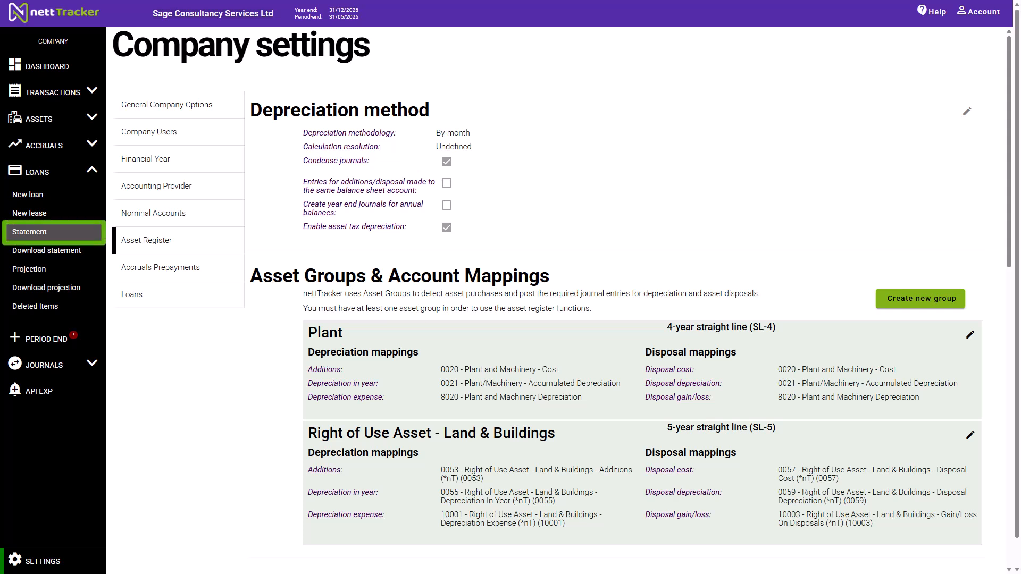
# - Open the loans statement and check which loan types it can be filtered by, keeping Lease selected
pyautogui.click(53, 232)
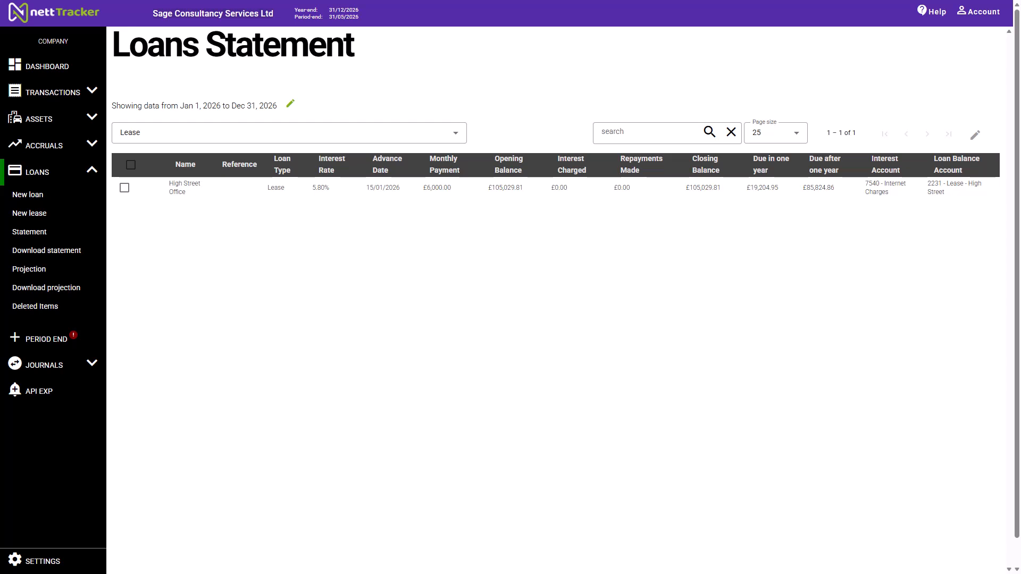
pyautogui.click(289, 133)
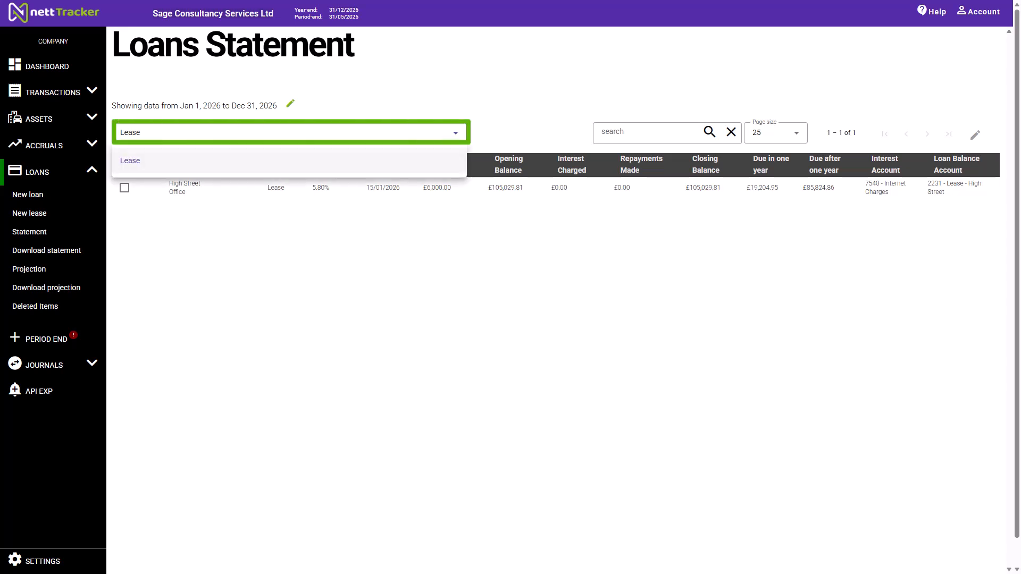
pyautogui.press('Escape')
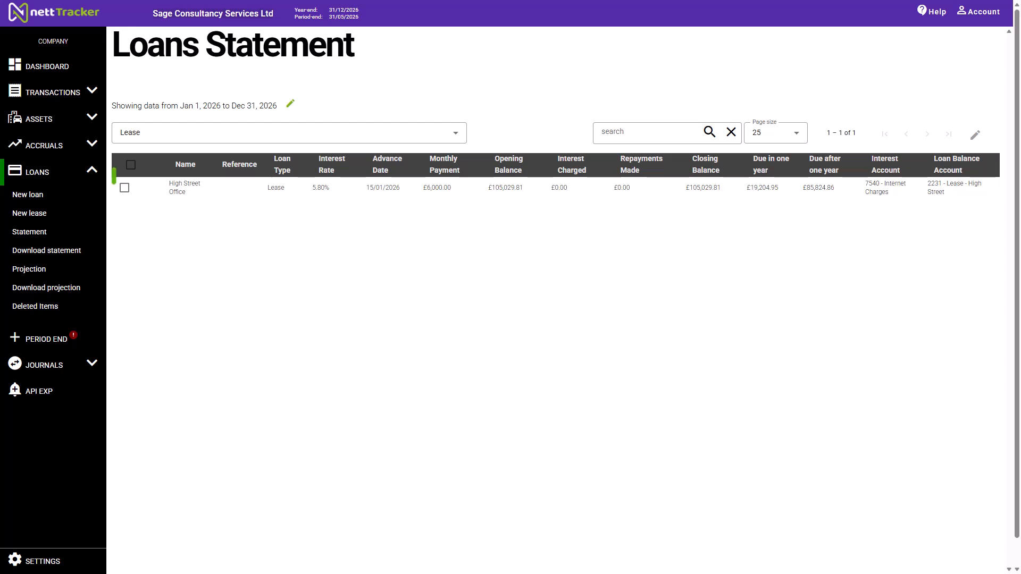
# - View the High Street Office lease's details and examine its repayment and principal postings
pyautogui.click(125, 188)
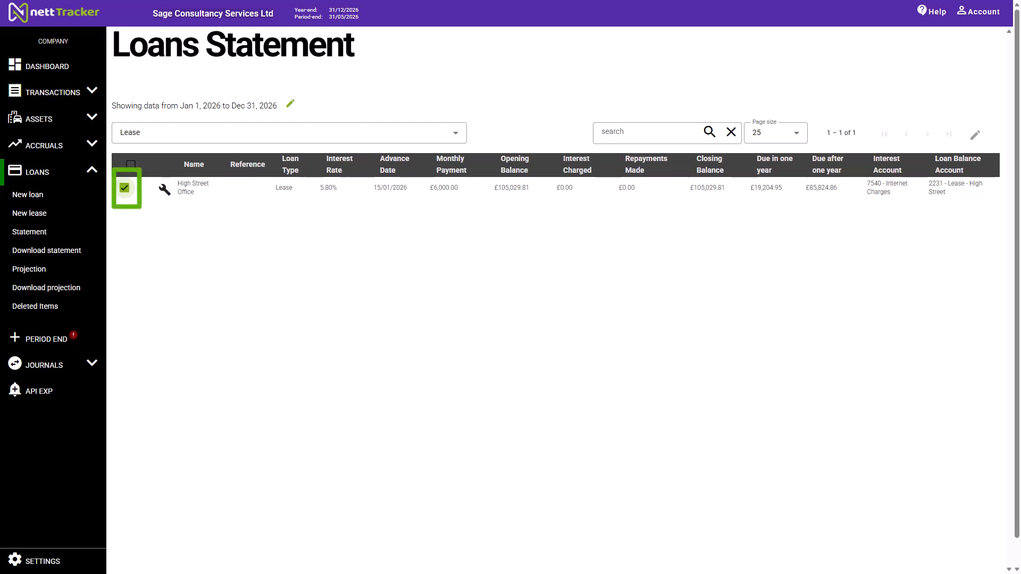
pyautogui.click(164, 189)
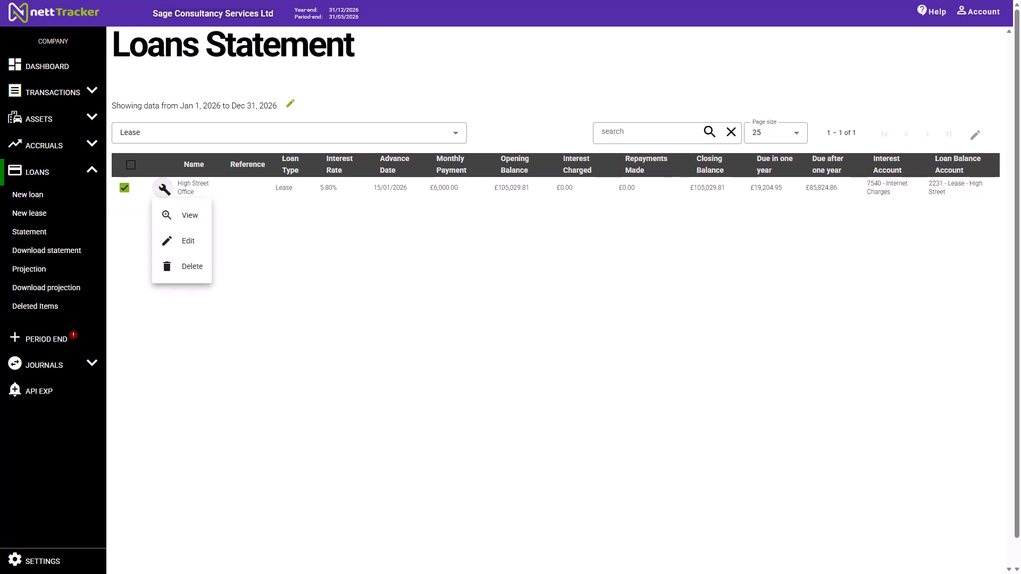
pyautogui.click(186, 216)
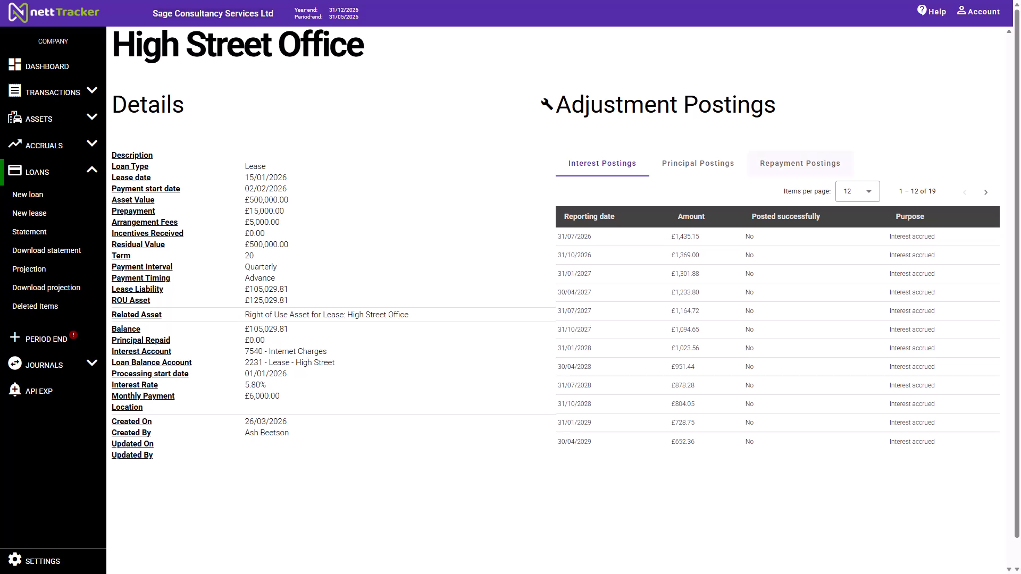
pyautogui.click(801, 164)
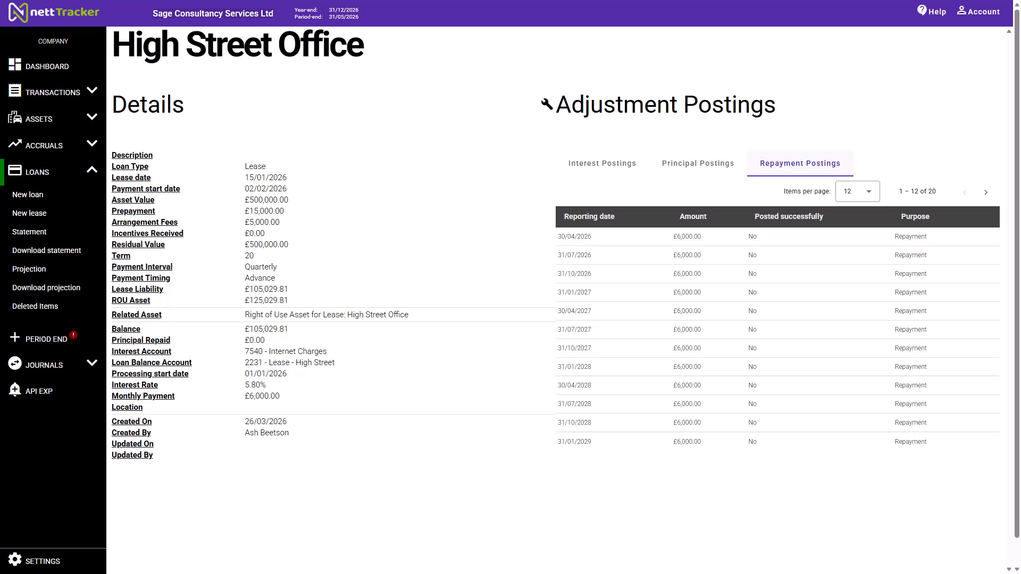
pyautogui.click(697, 163)
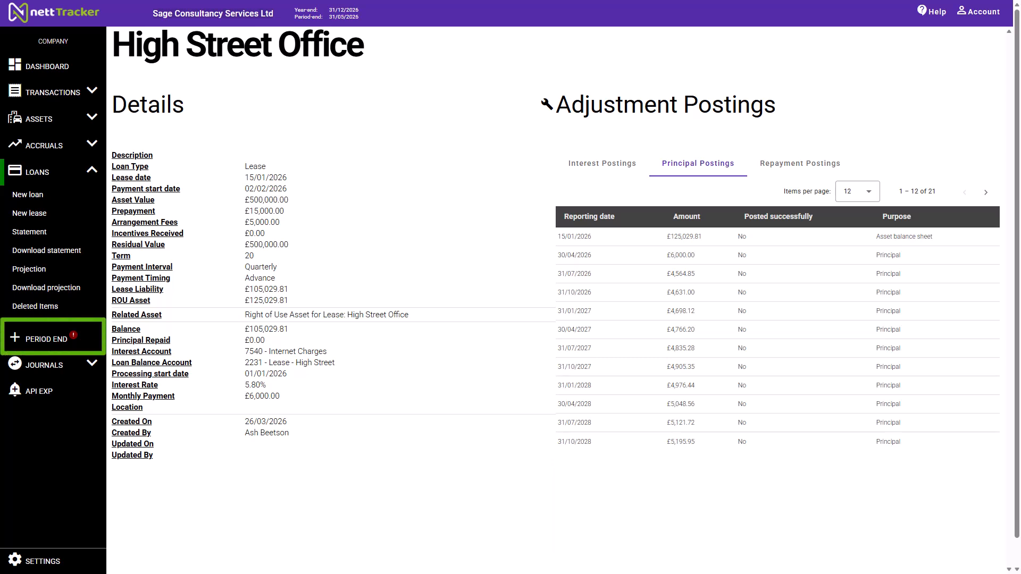
# - Run the period end processing with a period end date that covers the lease's 31/07/2026 postings
pyautogui.click(47, 339)
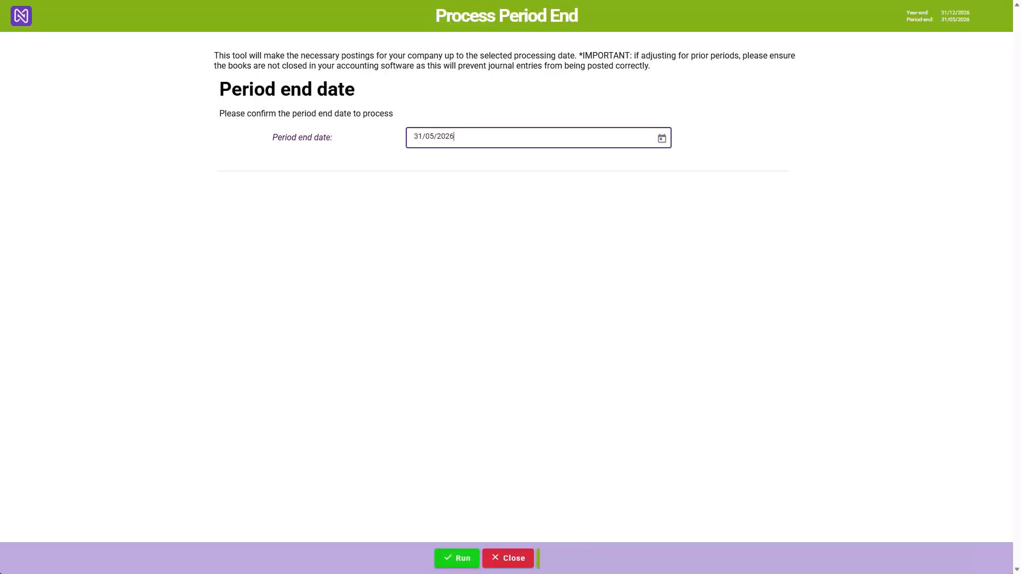
pyautogui.click(662, 138)
pyautogui.click(549, 170)
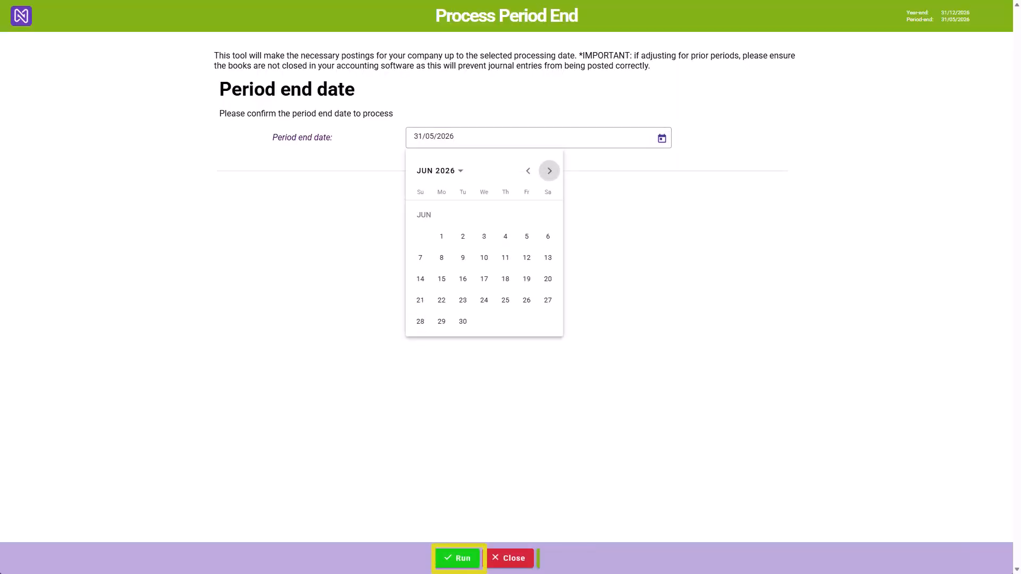
pyautogui.click(463, 321)
pyautogui.click(457, 558)
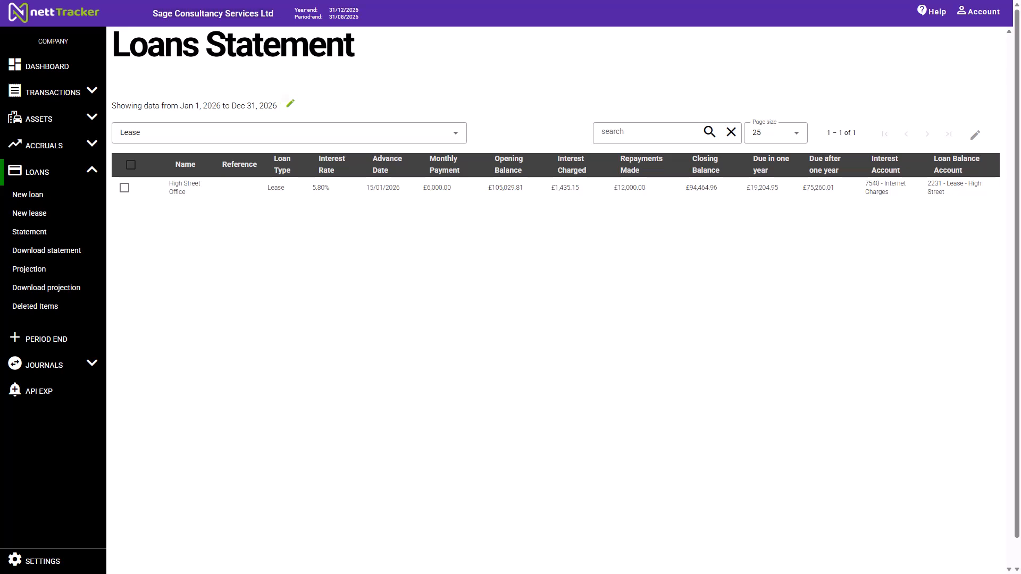
# - Set the loans statement's custom end date to 31/07/2026 and run the report
pyautogui.click(290, 104)
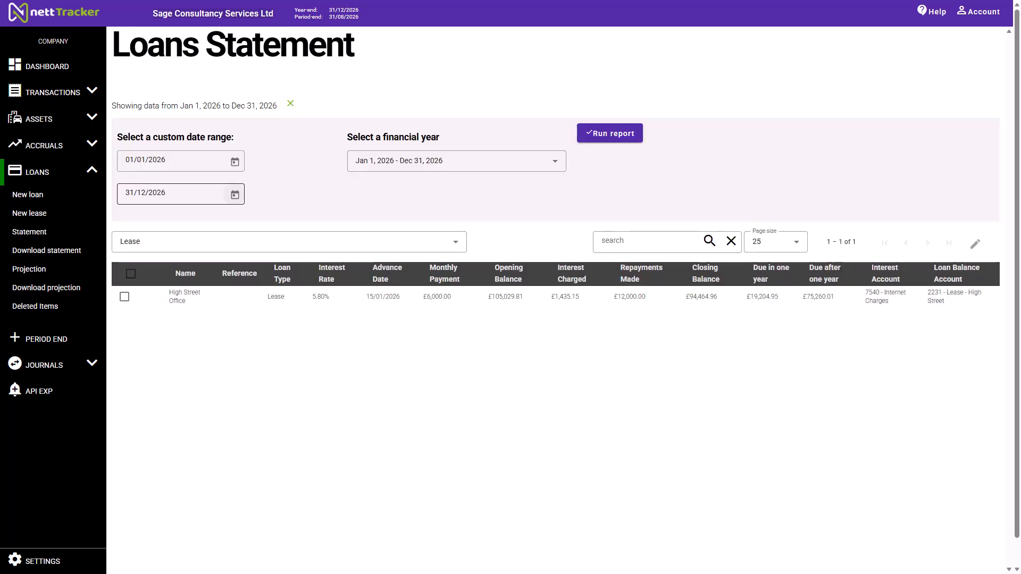
pyautogui.click(235, 194)
pyautogui.click(239, 227)
pyautogui.click(240, 227)
pyautogui.click(239, 227)
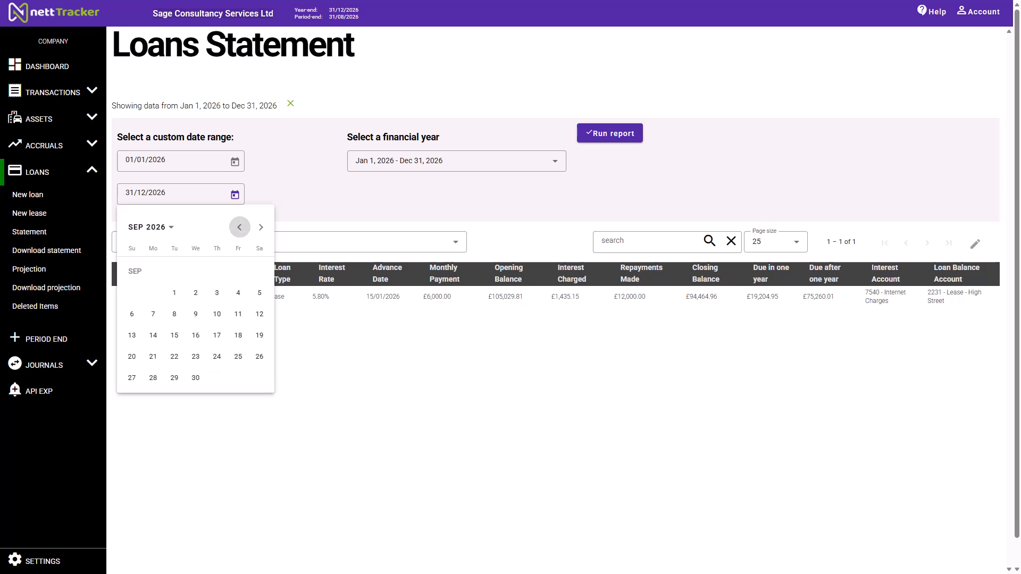
pyautogui.click(239, 227)
pyautogui.click(240, 227)
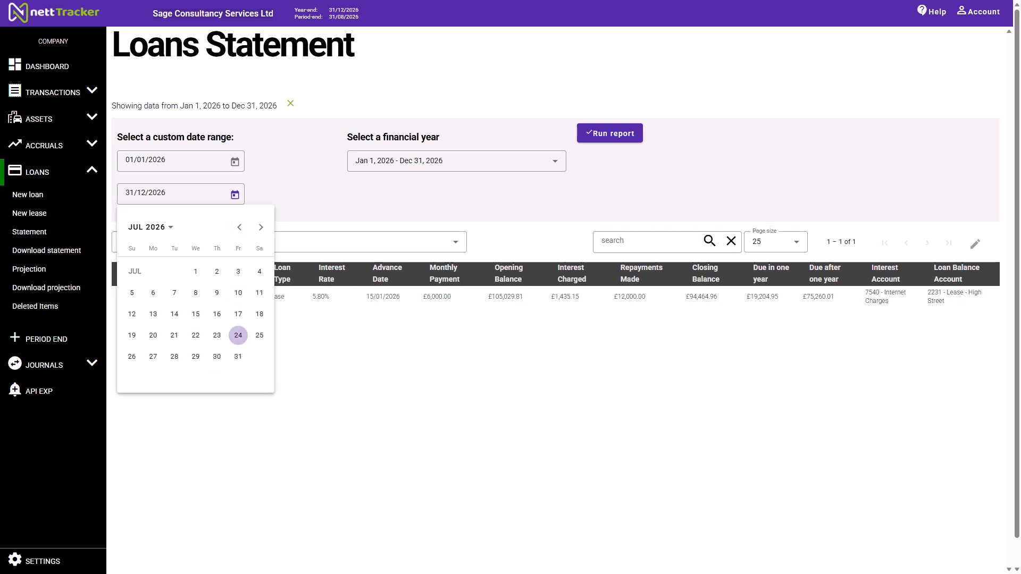
pyautogui.click(238, 356)
pyautogui.click(610, 133)
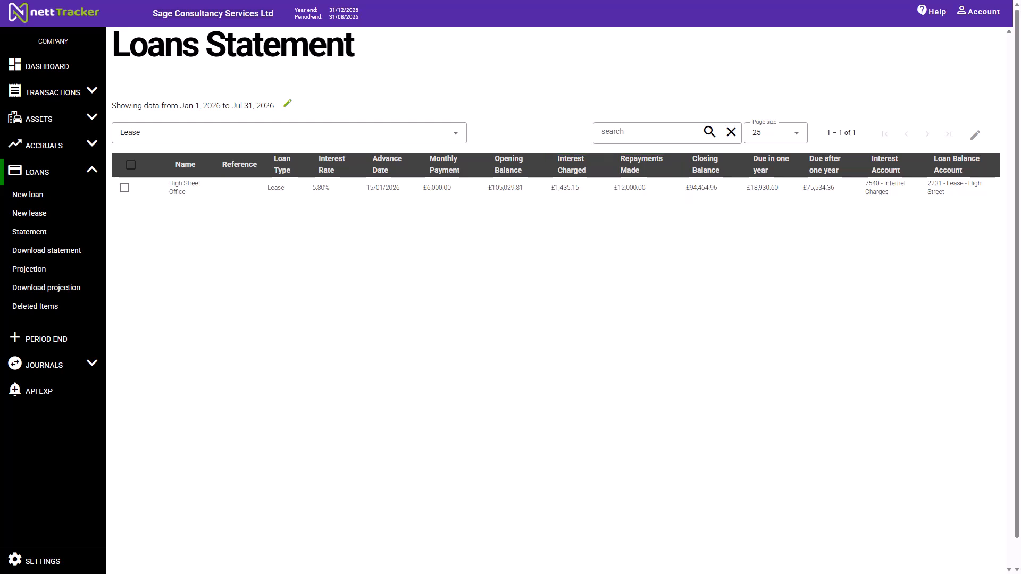
# - Open the asset register from the company's assets area
pyautogui.click(54, 118)
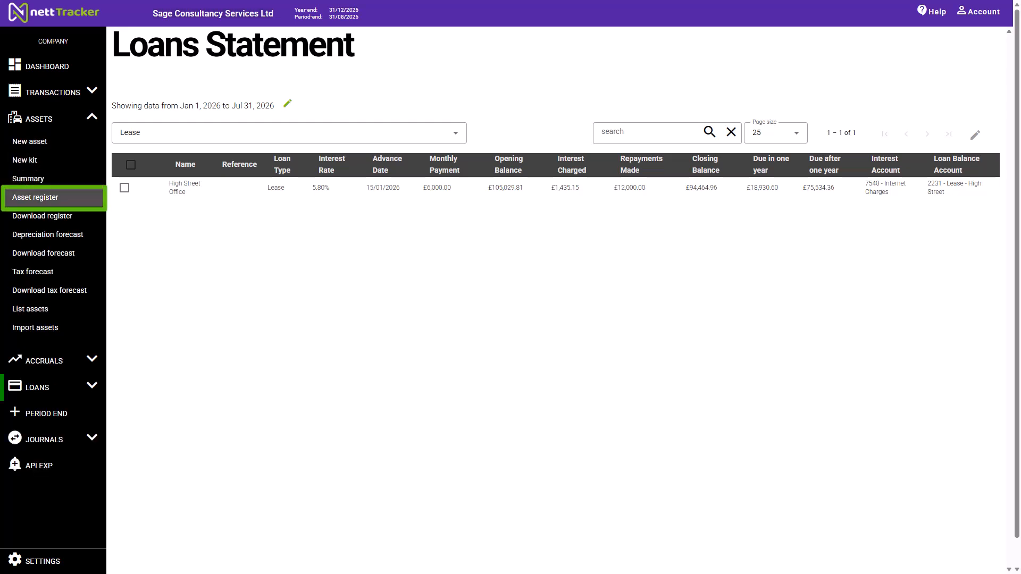
pyautogui.click(53, 197)
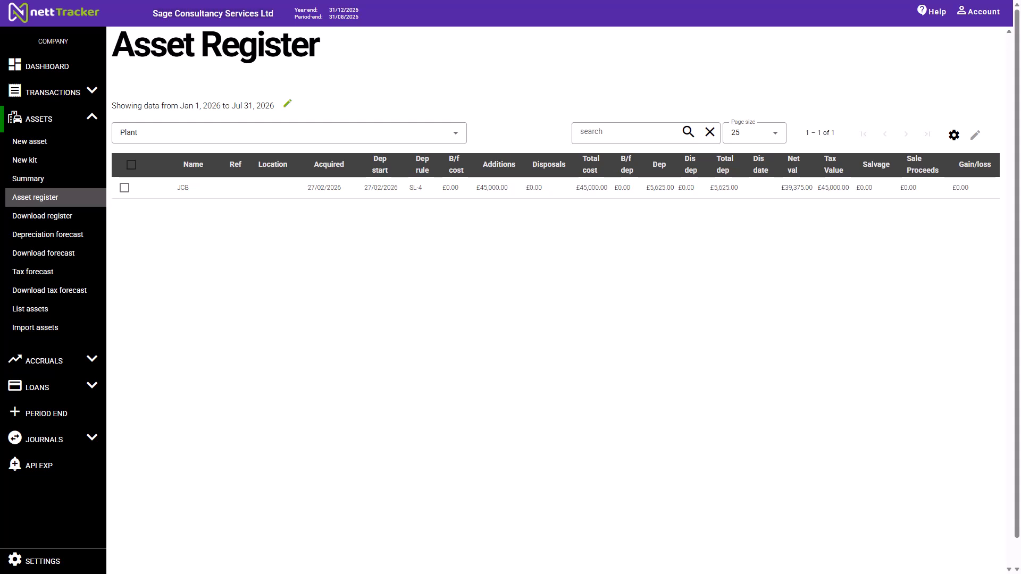
# - Filter the asset register to Right of Use Asset - Land & Buildings and view the High Street Office lease asset's details
pyautogui.click(287, 132)
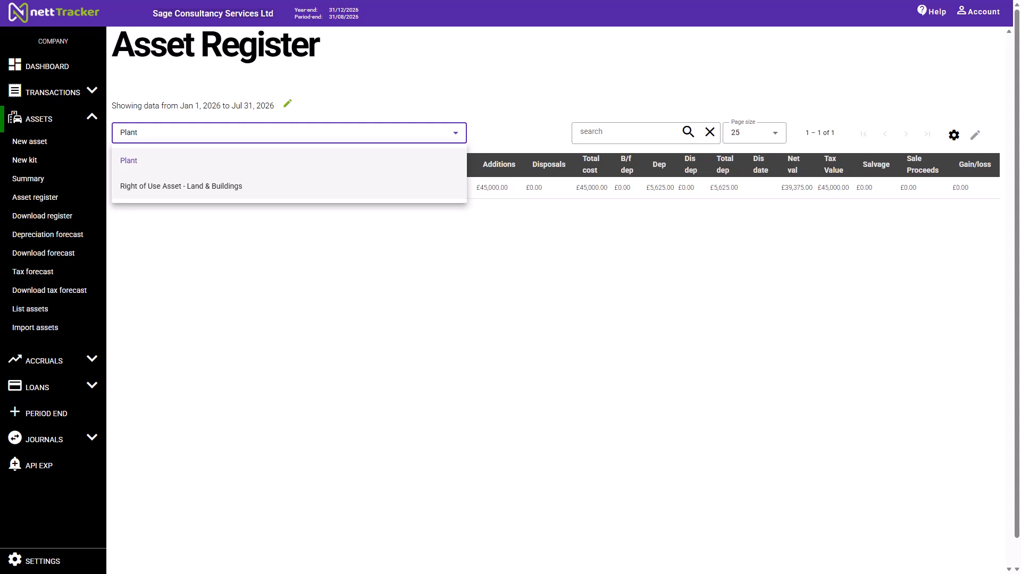
pyautogui.click(181, 186)
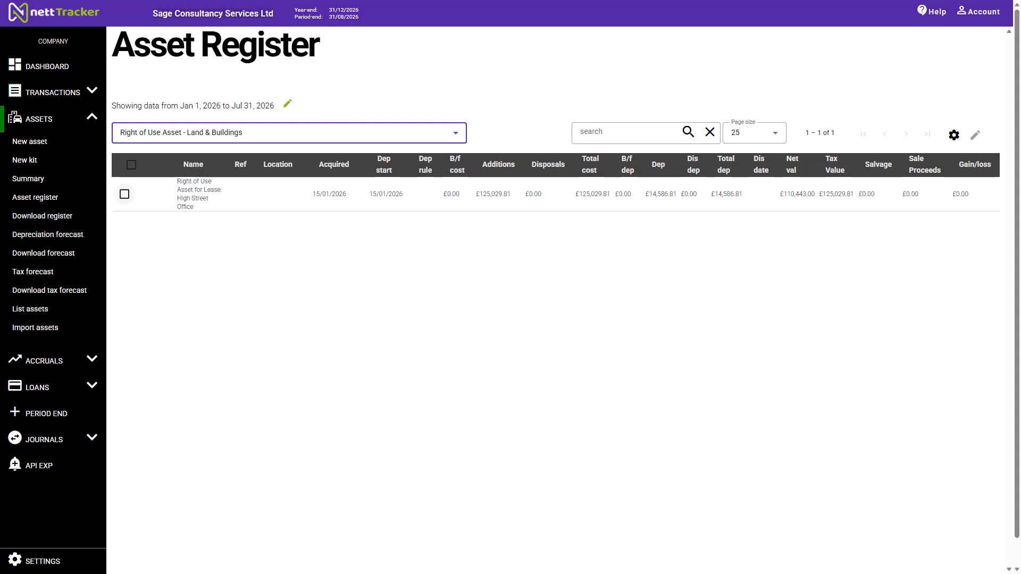
pyautogui.click(125, 194)
pyautogui.click(165, 194)
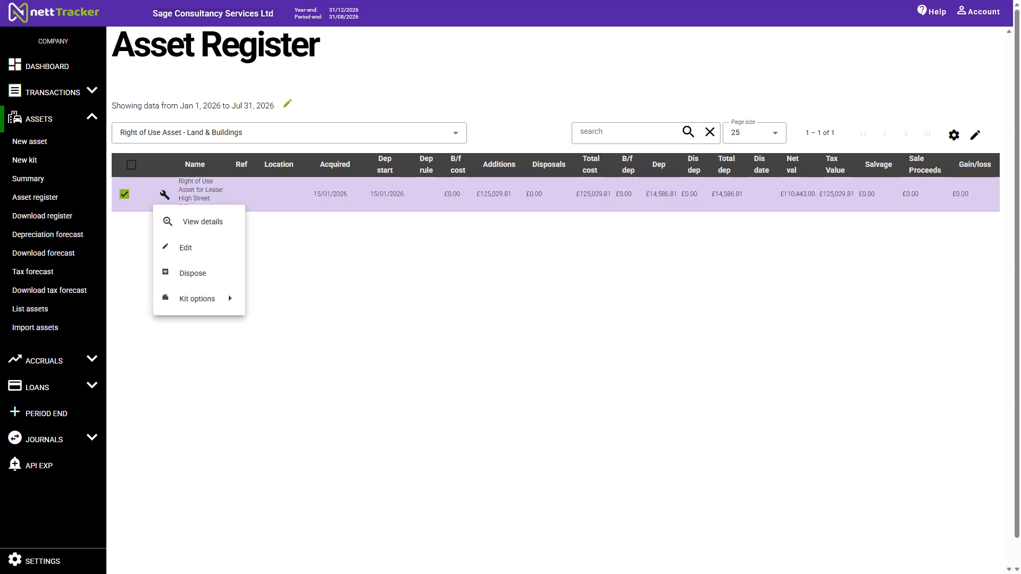
pyautogui.click(202, 221)
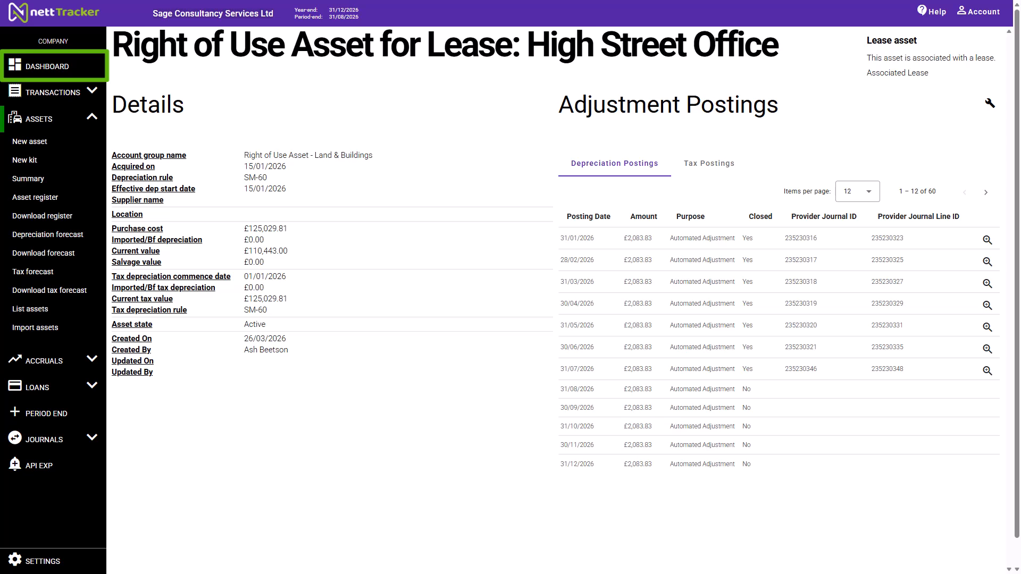
# - Refresh and review the company dashboard, and check the 2231 - Lease - High Street liability in Sage's balance sheet report
pyautogui.click(47, 67)
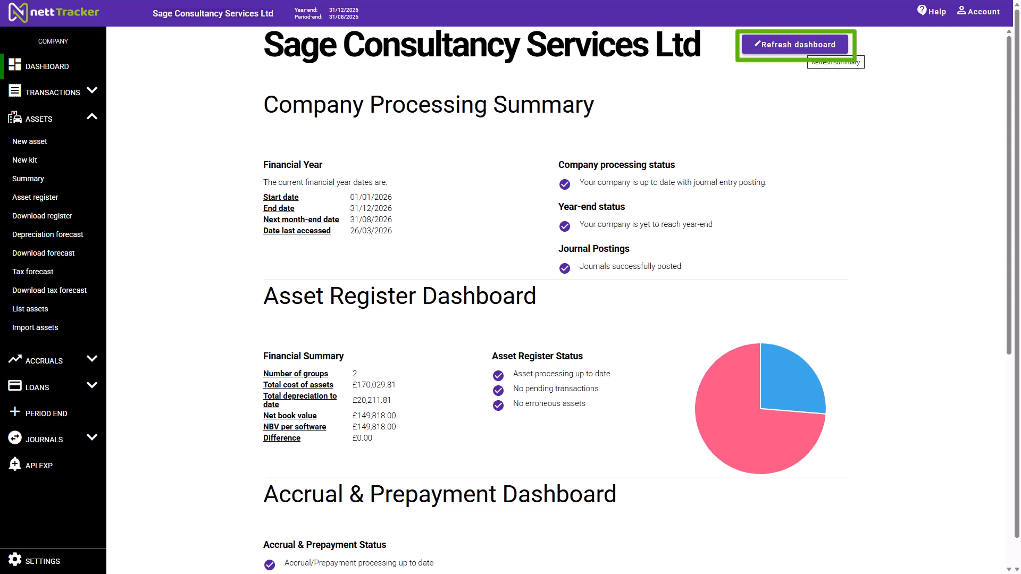
pyautogui.click(802, 46)
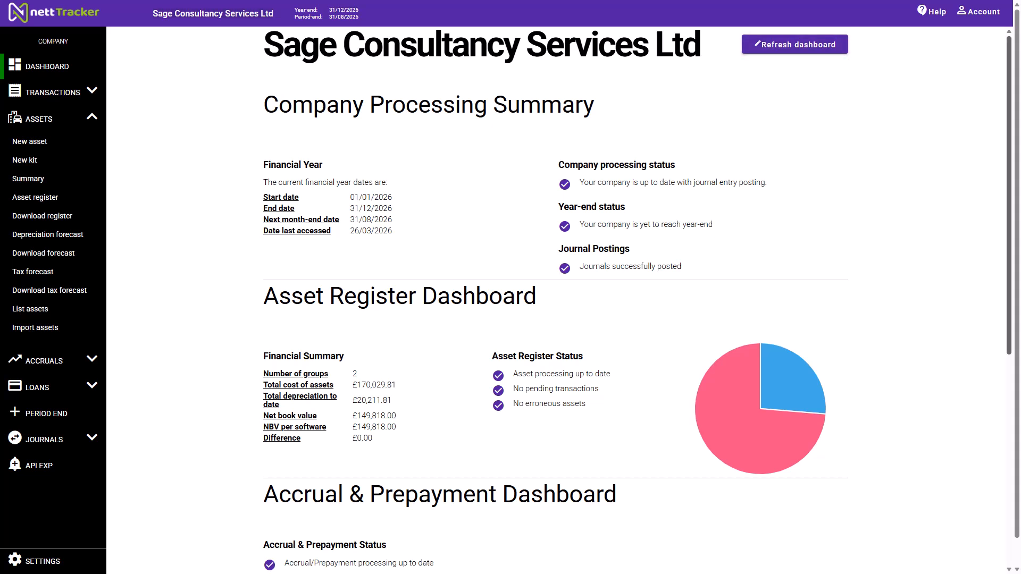
pyautogui.moveTo(1009, 186); pyautogui.dragTo(1009, 396)
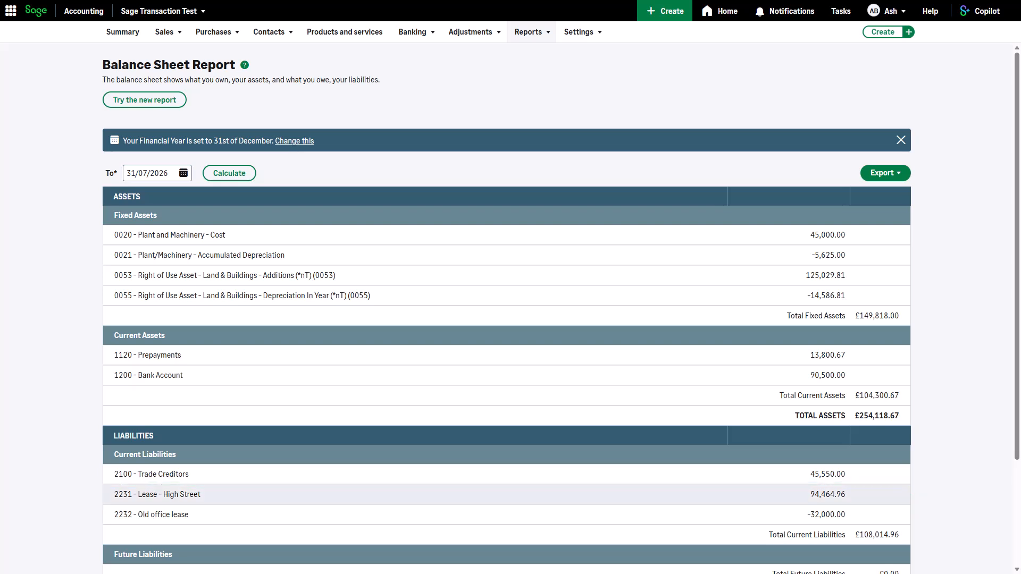
pyautogui.click(158, 495)
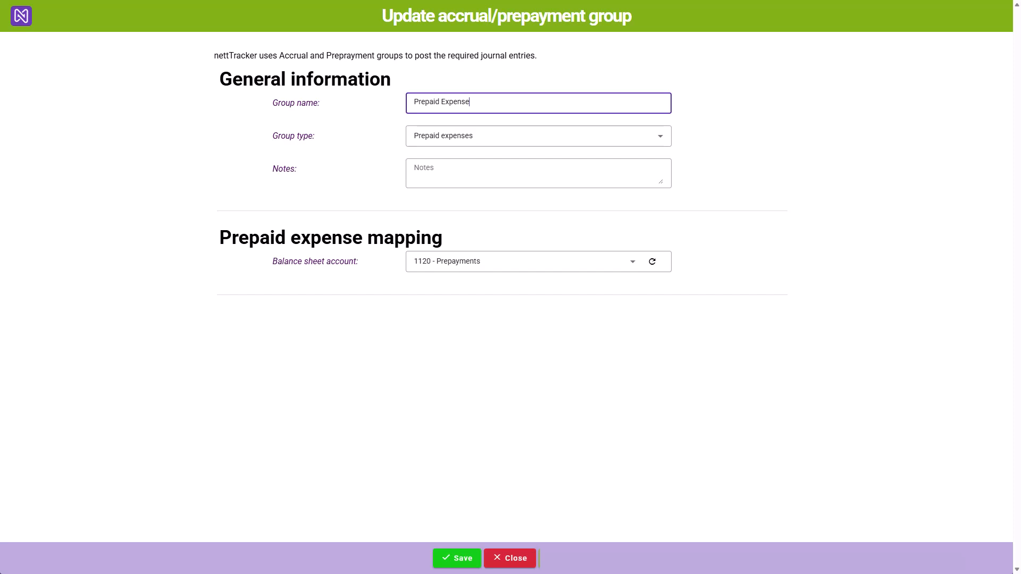
# - Check the Prepaid Expense group's balance sheet account options and save the group with 1120 - Prepayments
pyautogui.click(632, 262)
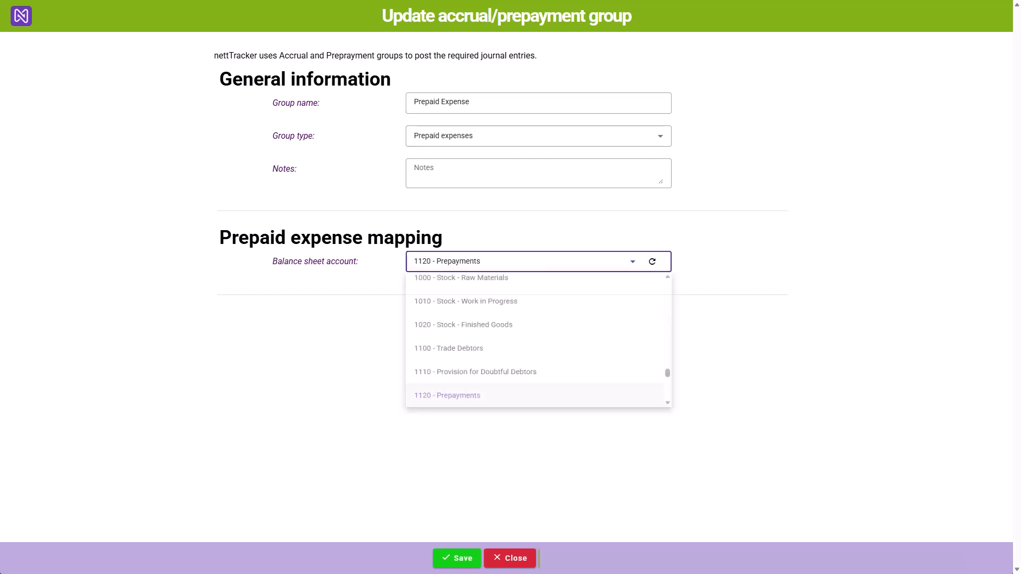
pyautogui.click(632, 262)
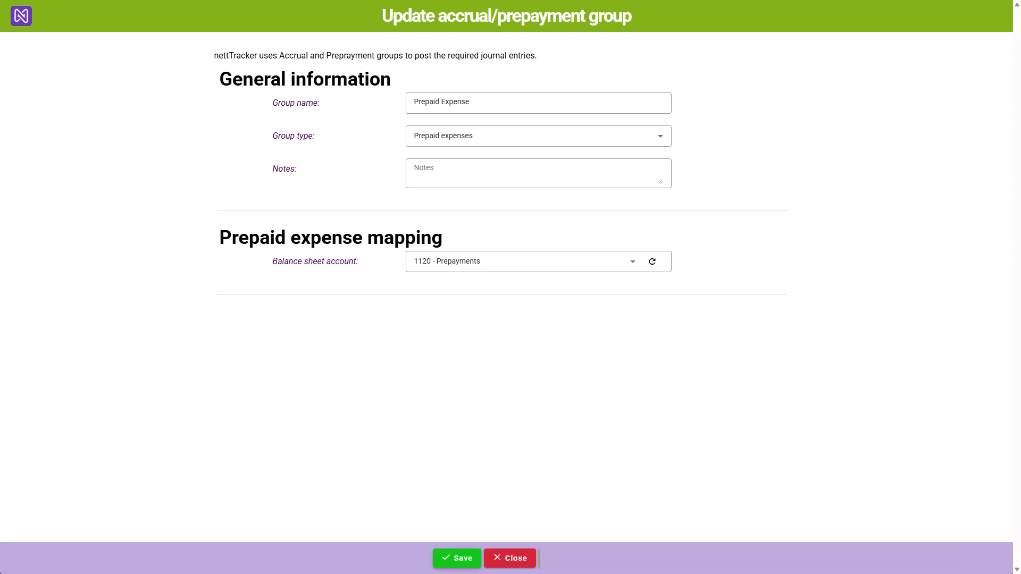
pyautogui.click(457, 558)
pyautogui.click(457, 558)
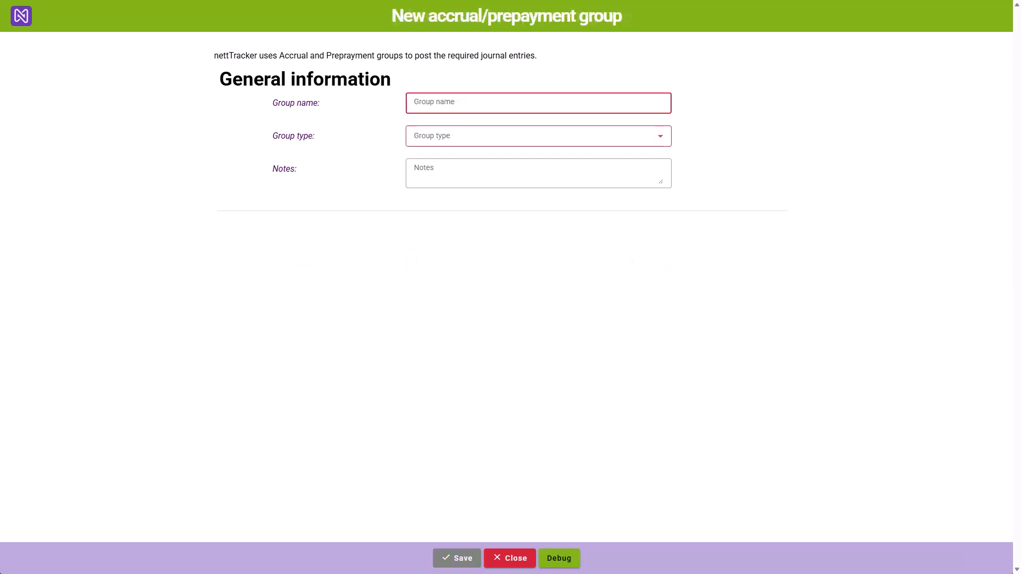
# - Create an accrual group named Accruals with group type Accrued expense, mapped to balance sheet account 2110 - Accruals
pyautogui.write('Accruals')
pyautogui.press('Tab')
pyautogui.press('Down')
pyautogui.press('Tab')
pyautogui.press('Tab')
pyautogui.press('Return')
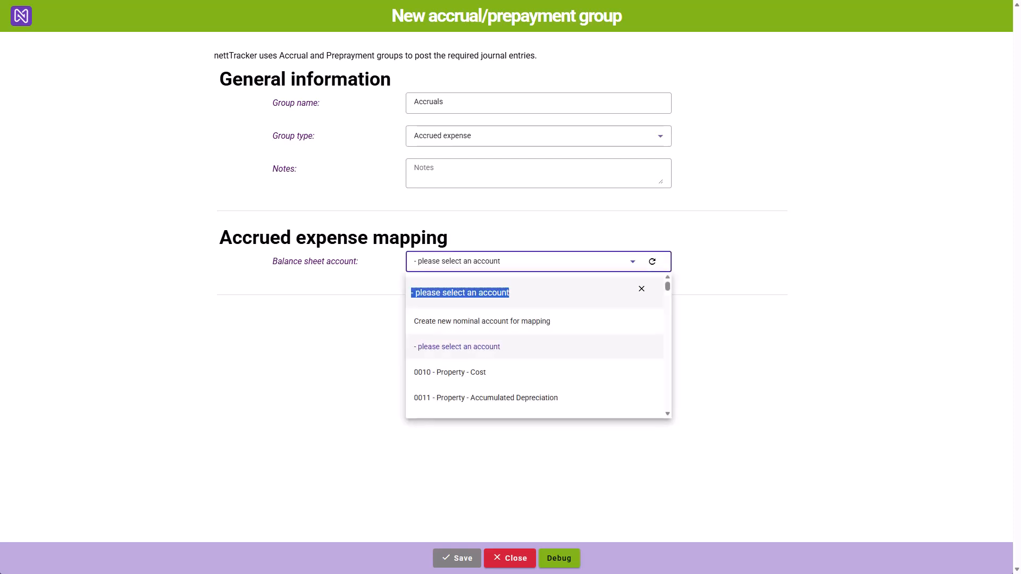
pyautogui.write('accrual')
pyautogui.press('Down')
pyautogui.press('Return')
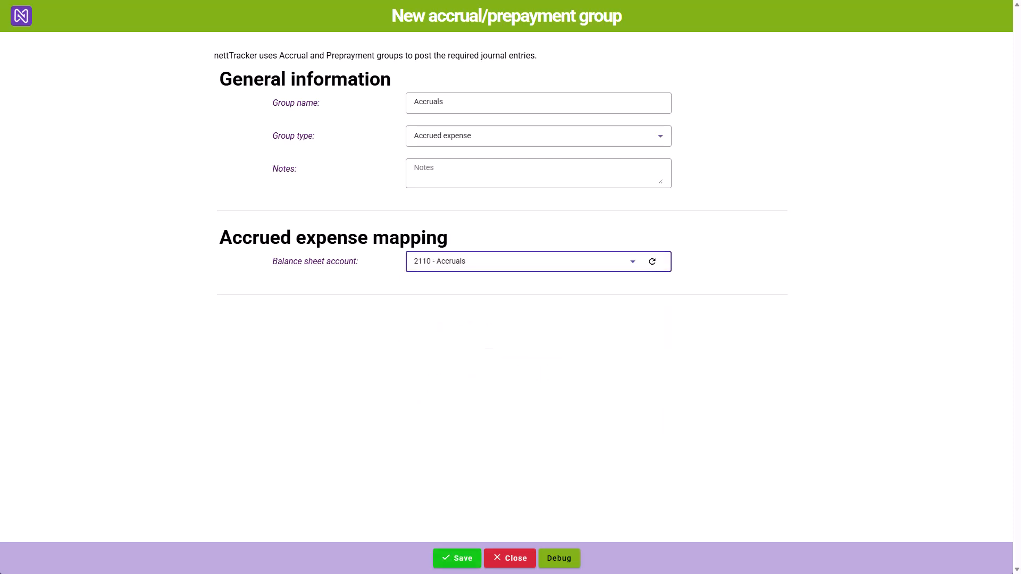
pyautogui.press('Tab')
pyautogui.press('Tab')
pyautogui.press('Return')
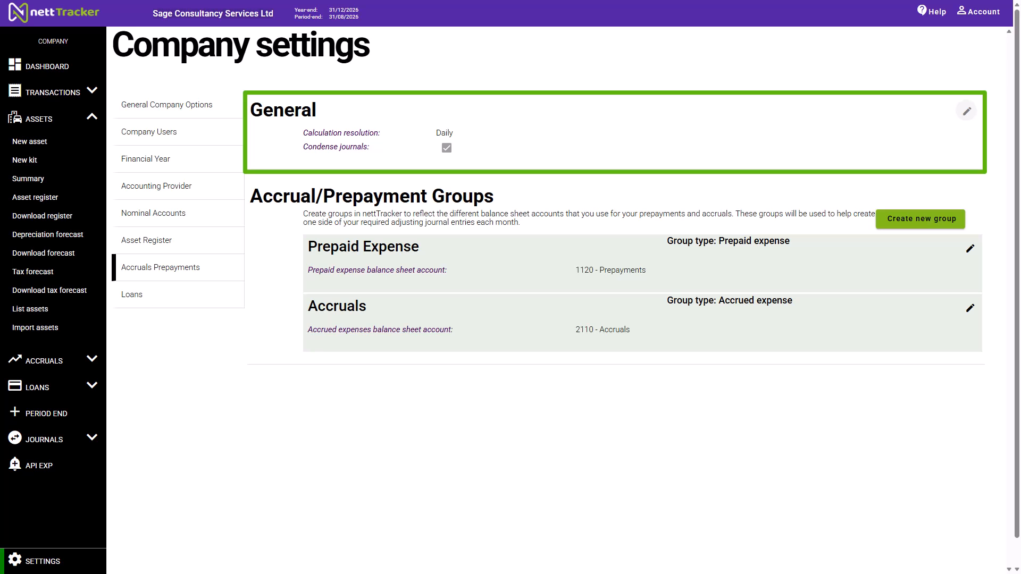
# - Examine the calculation resolution options in the general accruals and prepayments settings, keeping Daily selected
pyautogui.click(967, 112)
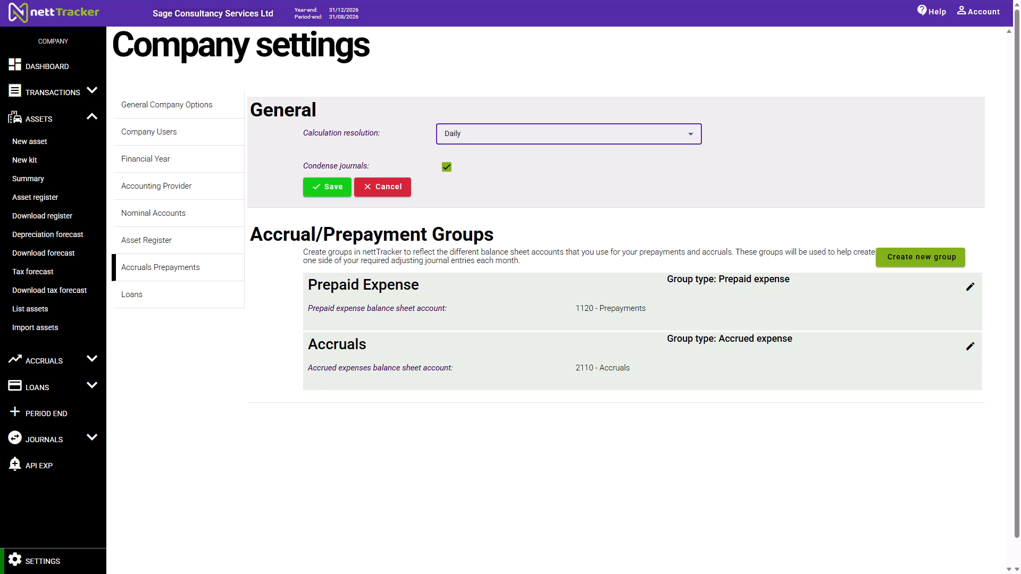
pyautogui.click(563, 134)
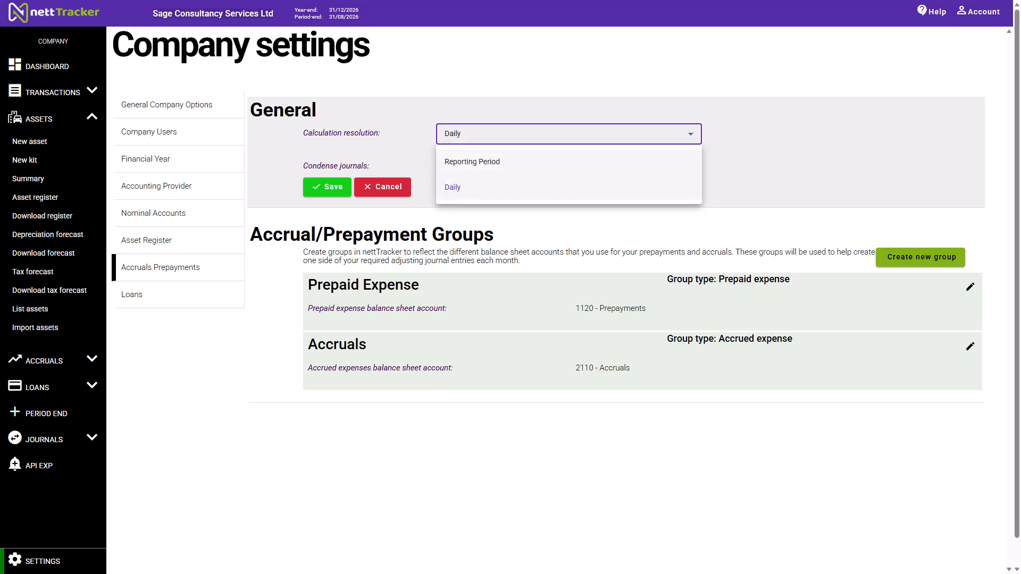
pyautogui.click(606, 187)
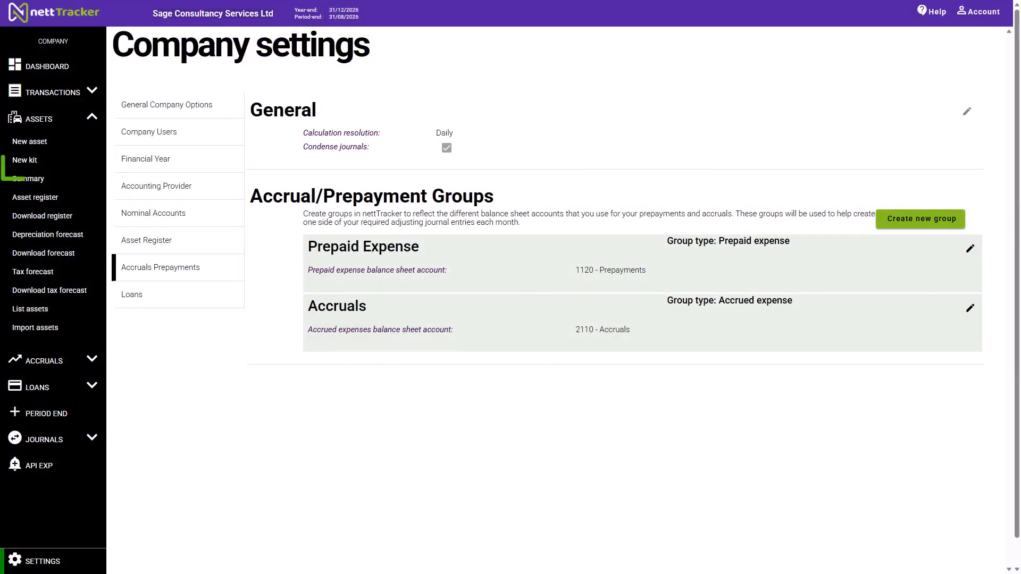
# - Start a new accrual item in the Accruals group and name it Dilapidations provisions
pyautogui.click(52, 360)
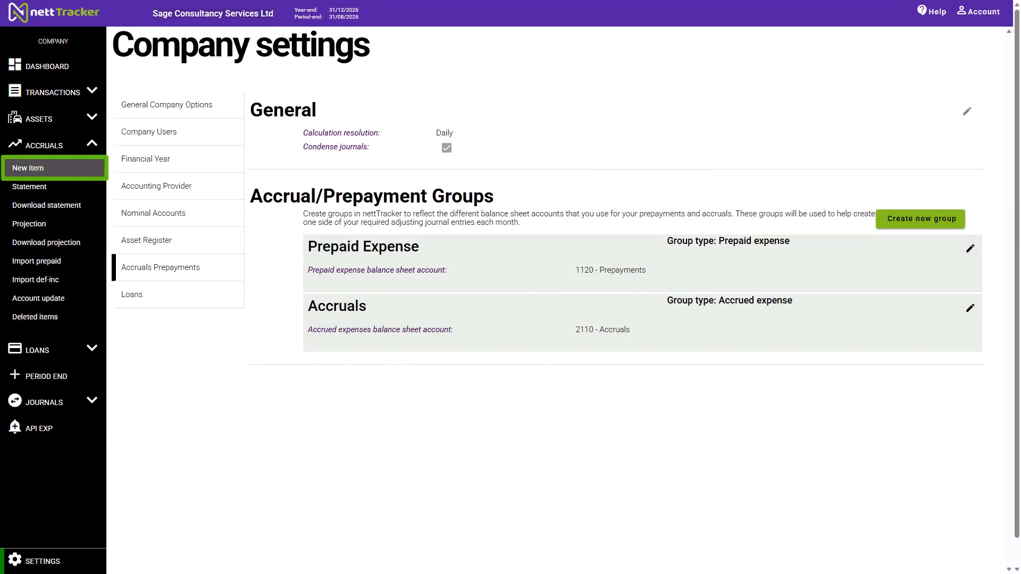
pyautogui.click(32, 167)
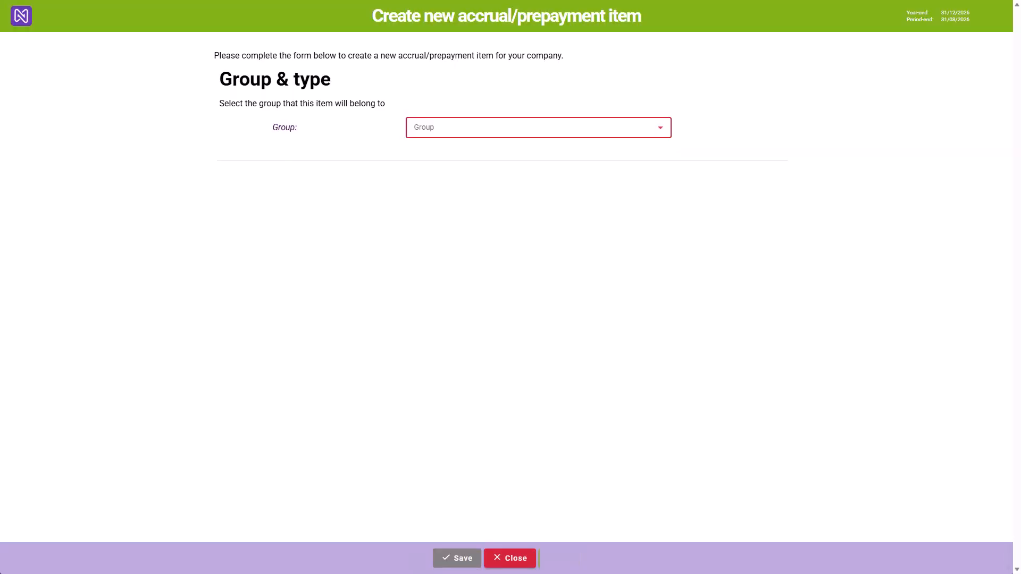
pyautogui.click(468, 127)
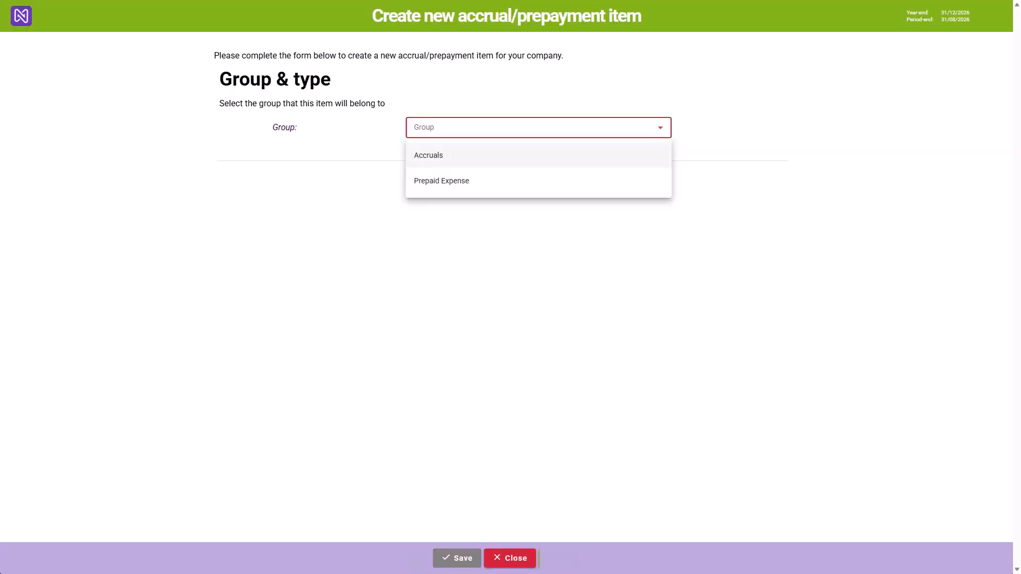
pyautogui.click(444, 155)
pyautogui.click(452, 211)
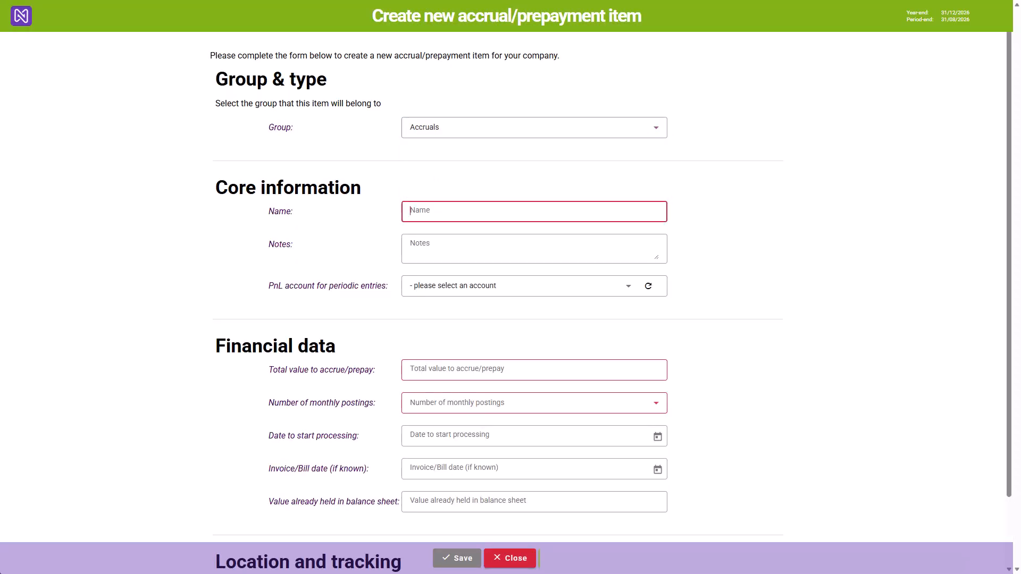
pyautogui.write('Dilap')
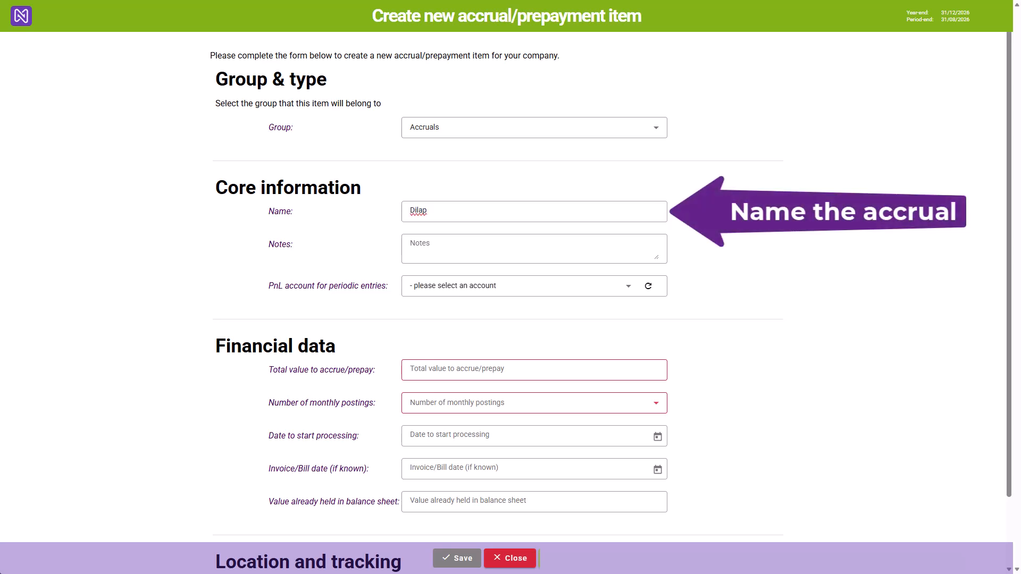
pyautogui.write('idations provision')
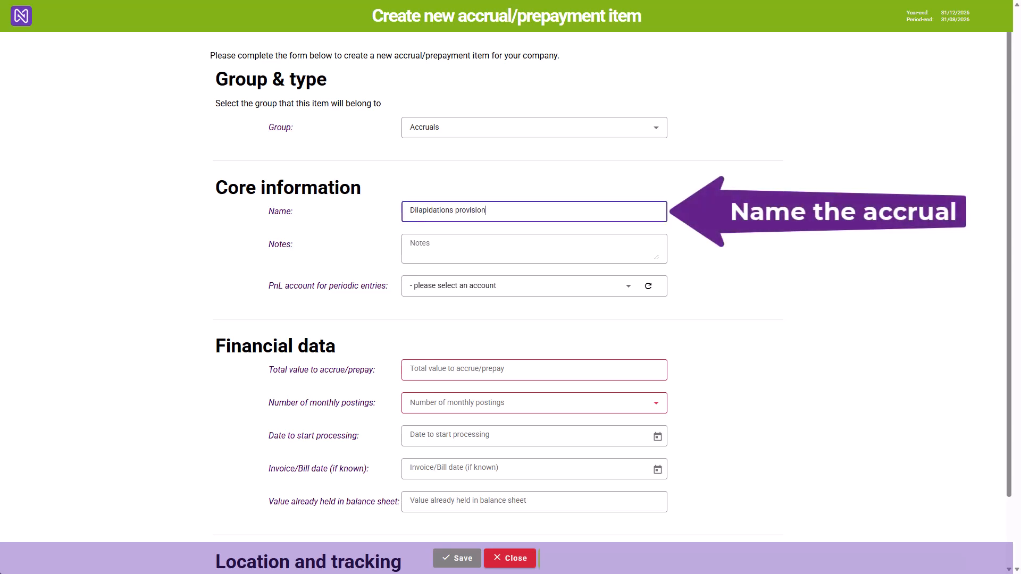
pyautogui.write('s')
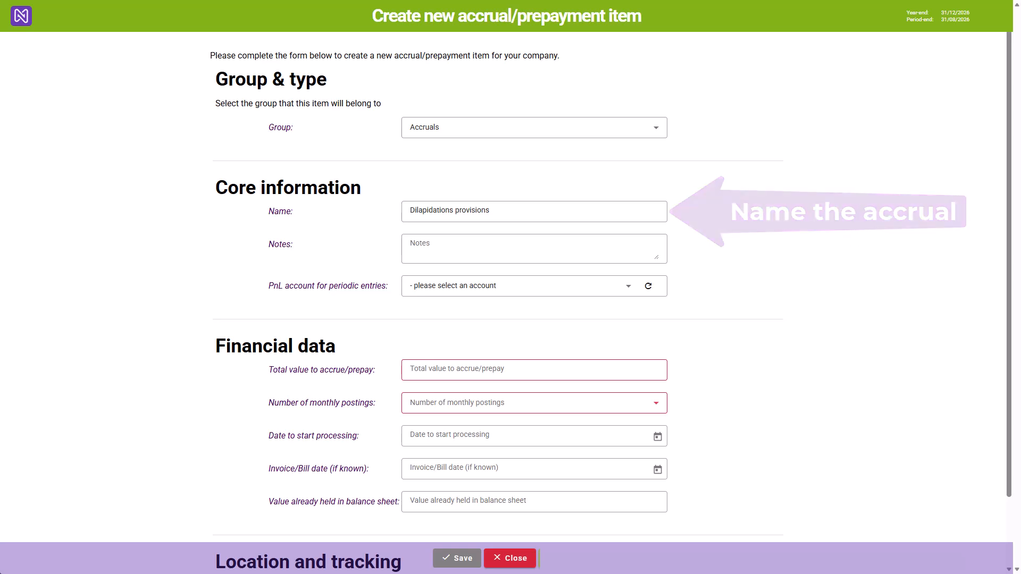
# - Set the accrual item's PnL account for periodic entries to 7800 - Repairs and Renewals
pyautogui.click(534, 286)
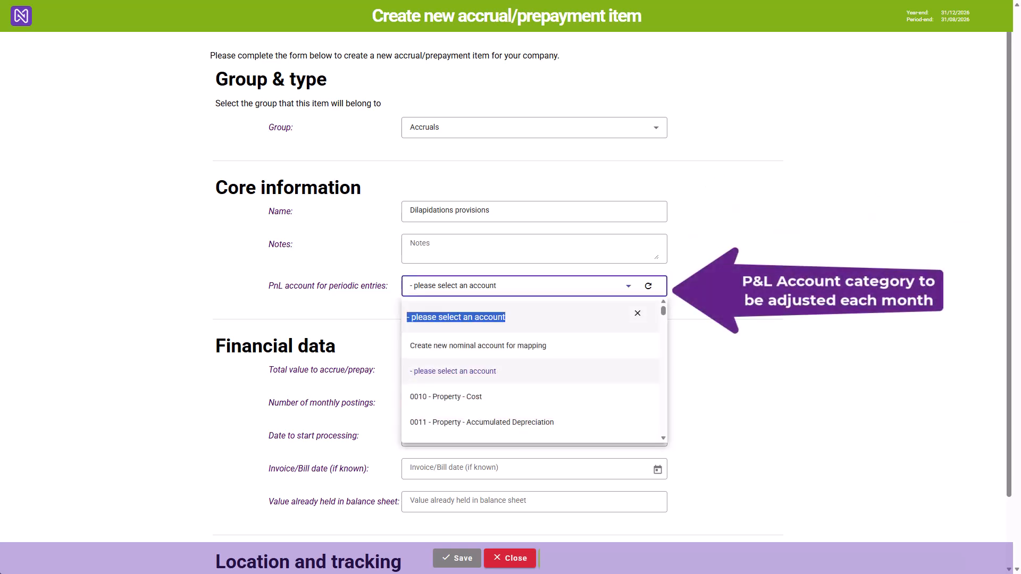
pyautogui.write('repa')
pyautogui.press('Down')
pyautogui.press('Down')
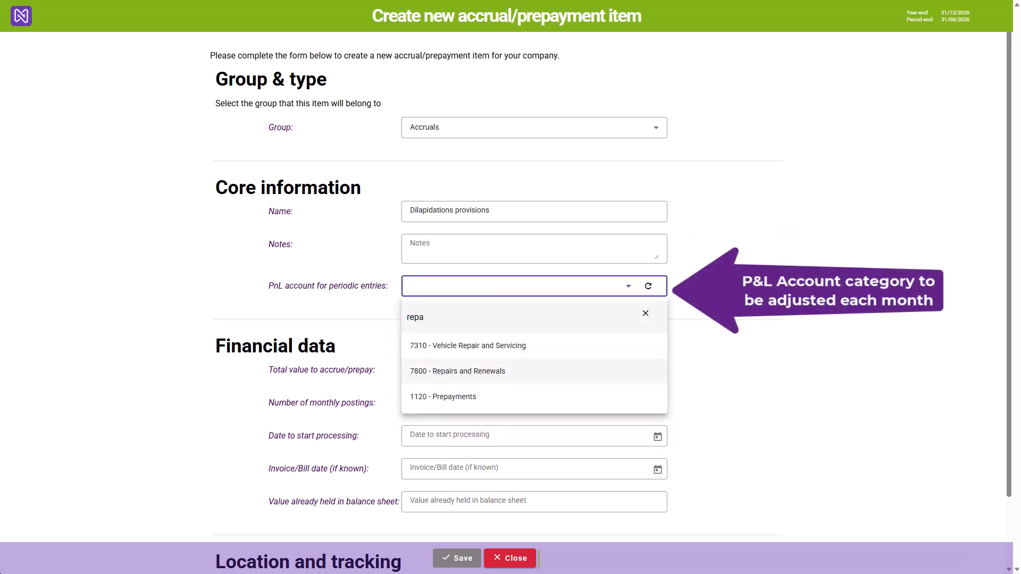
pyautogui.press('Return')
pyautogui.press('Tab')
# - Set the accrual's total value to 20000 over 60 monthly postings with processing starting 01/01/2026, and save the item
pyautogui.write('20000')
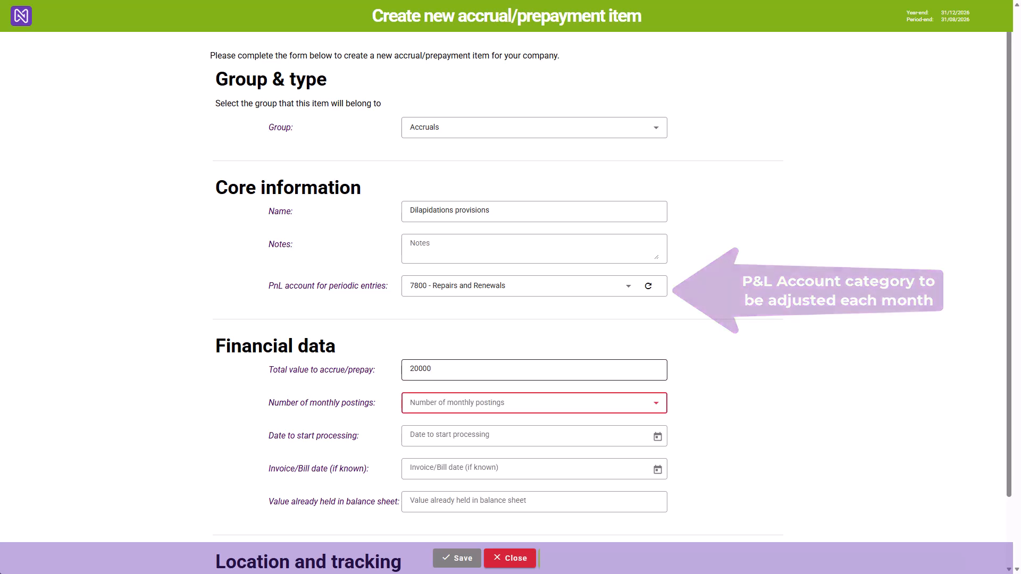
pyautogui.write('60 months')
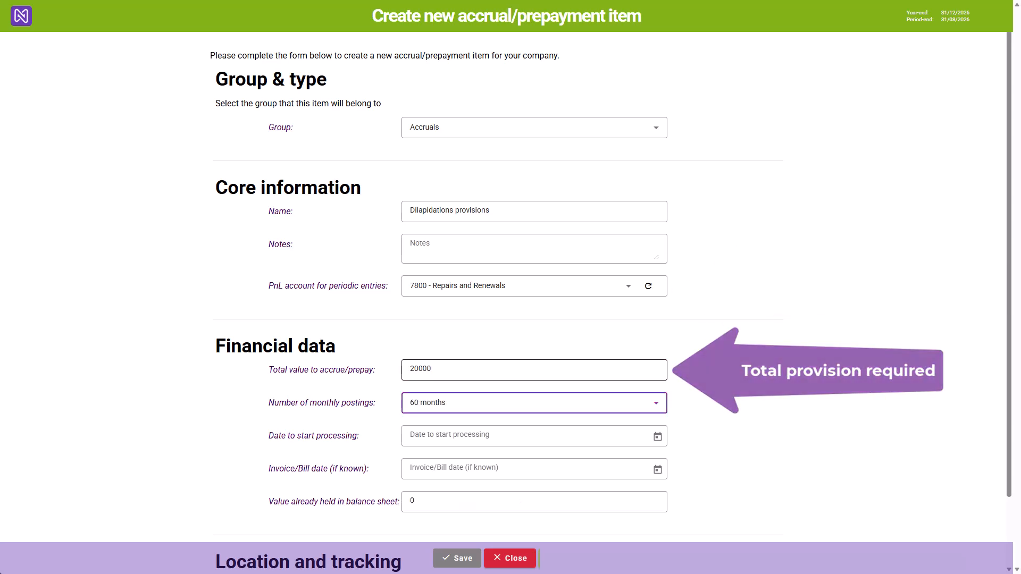
pyautogui.click(511, 436)
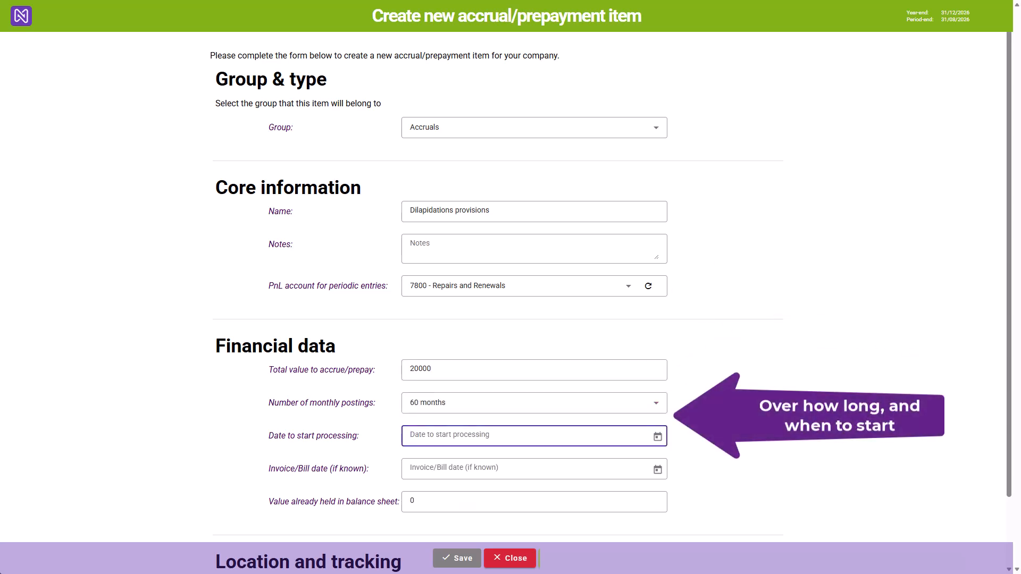
pyautogui.write('1/01/2026')
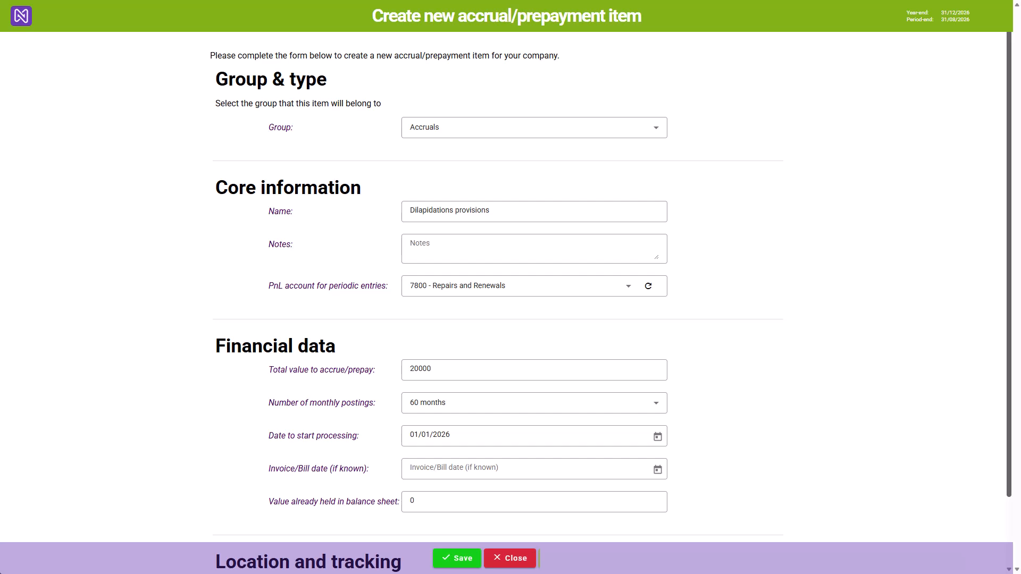
pyautogui.scroll(-1, 511, 287)
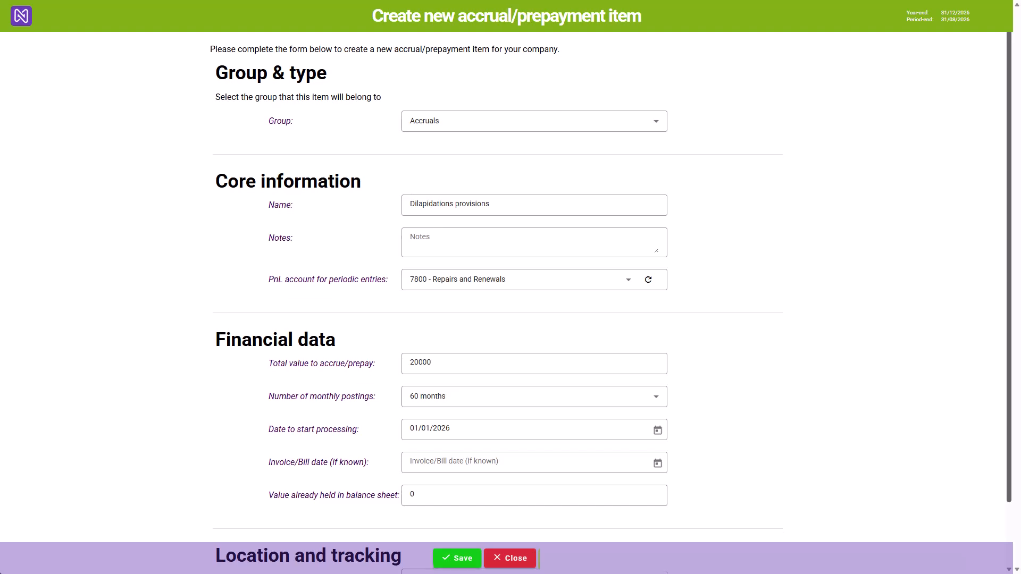
pyautogui.scroll(-2, 510, 287)
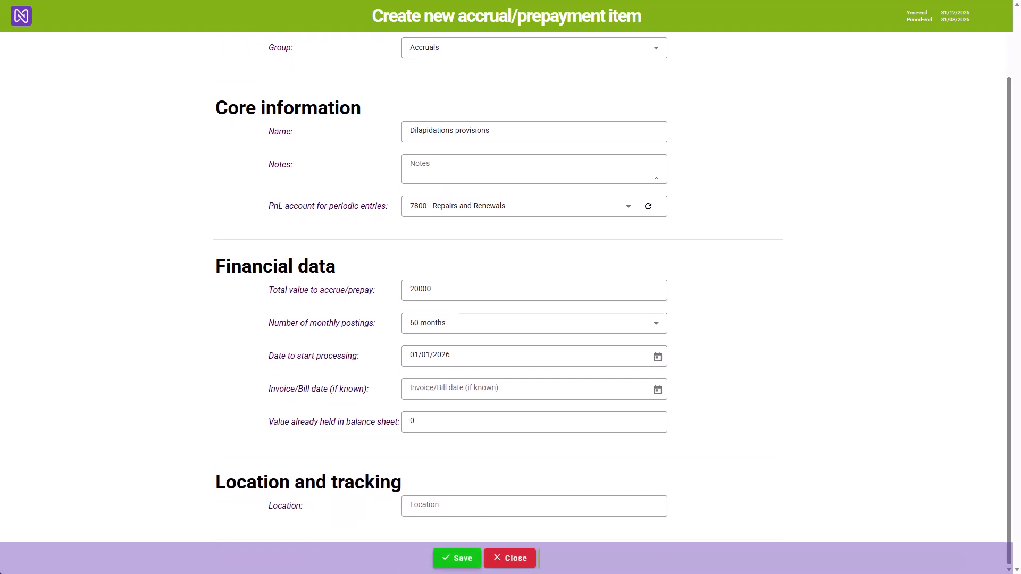
pyautogui.click(457, 558)
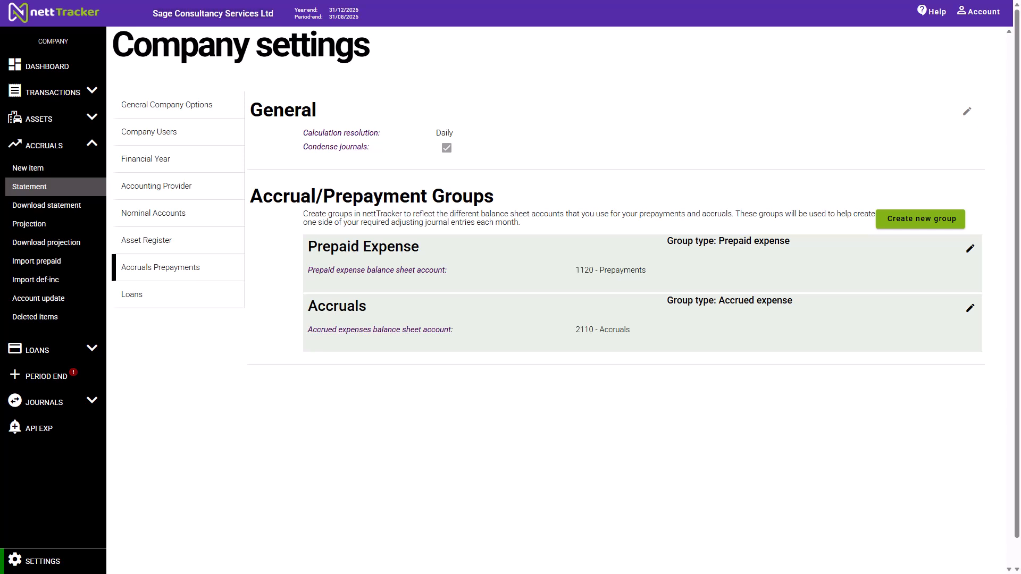
# - Check the Accruals group statement and run period-end processing with the period end date set to 31/07/2026
pyautogui.click(29, 187)
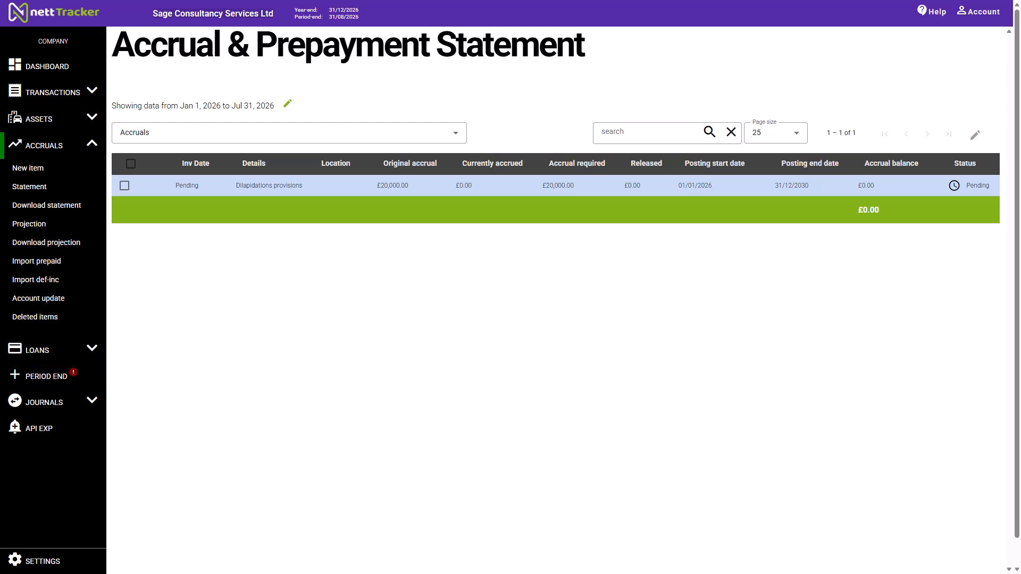
pyautogui.click(46, 376)
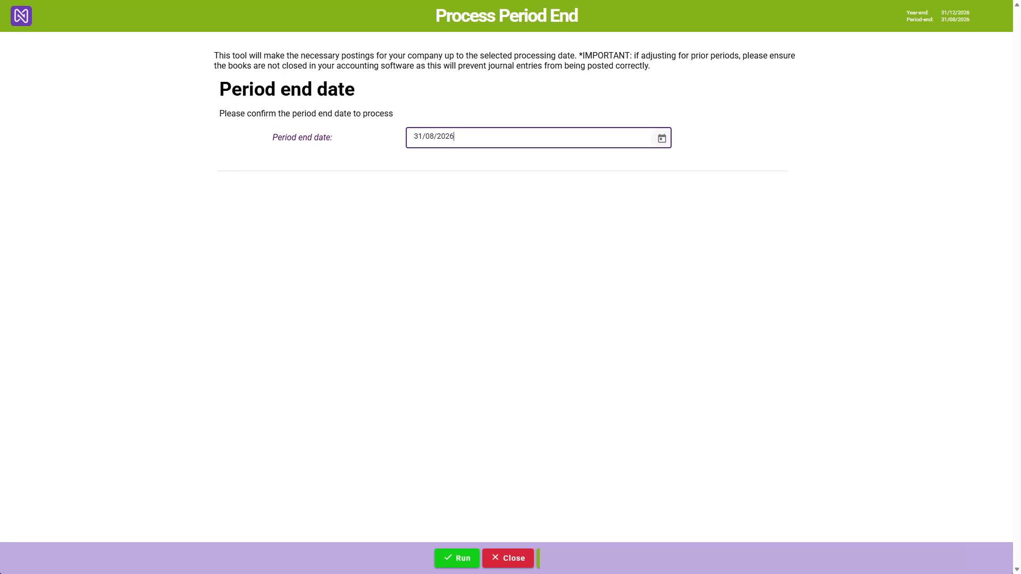
pyautogui.click(662, 138)
pyautogui.click(528, 171)
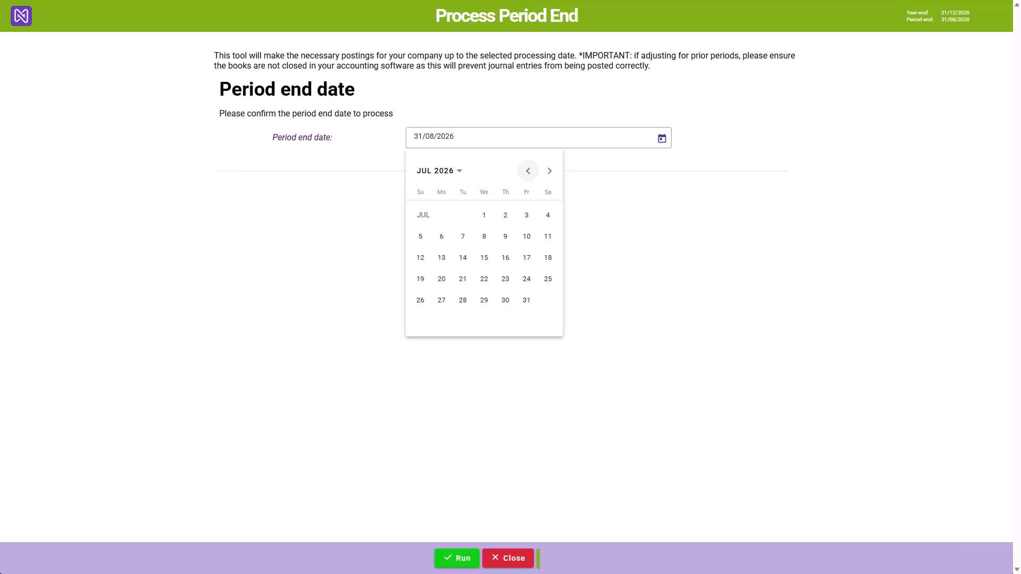
pyautogui.click(527, 300)
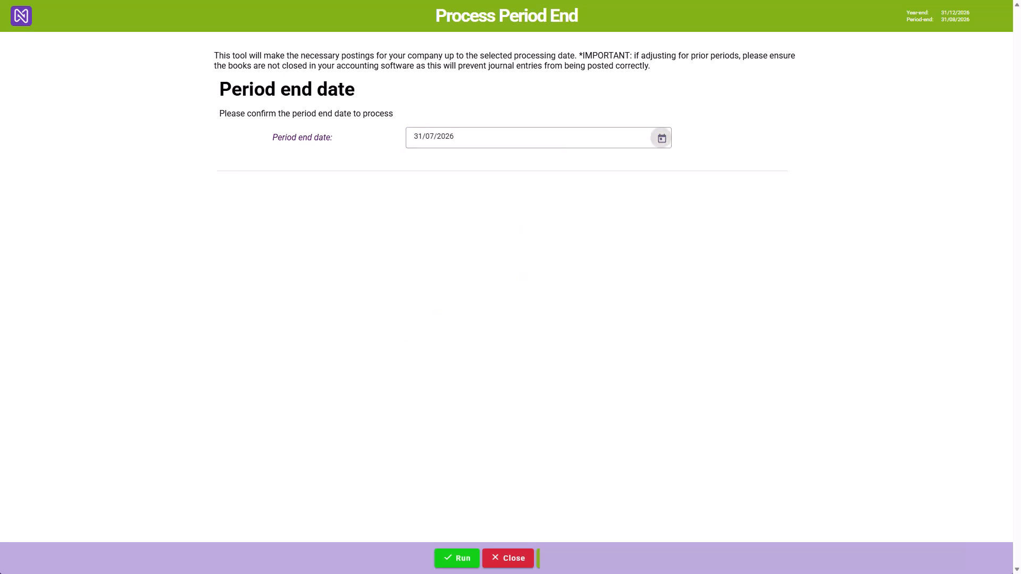
pyautogui.click(456, 558)
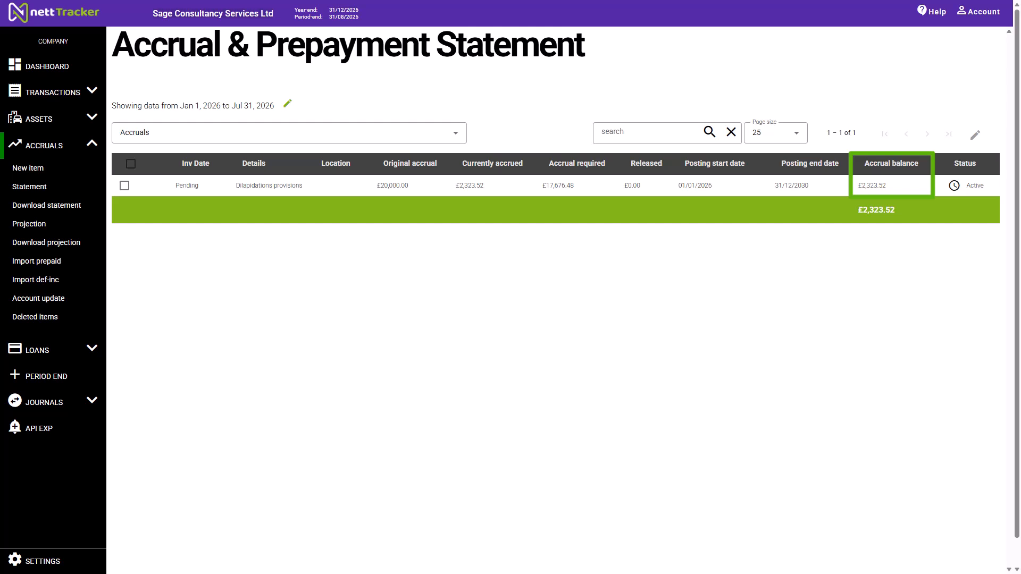
# - View the Dilapidations provisions item from the accruals statement and examine its monthly provision postings
pyautogui.click(124, 185)
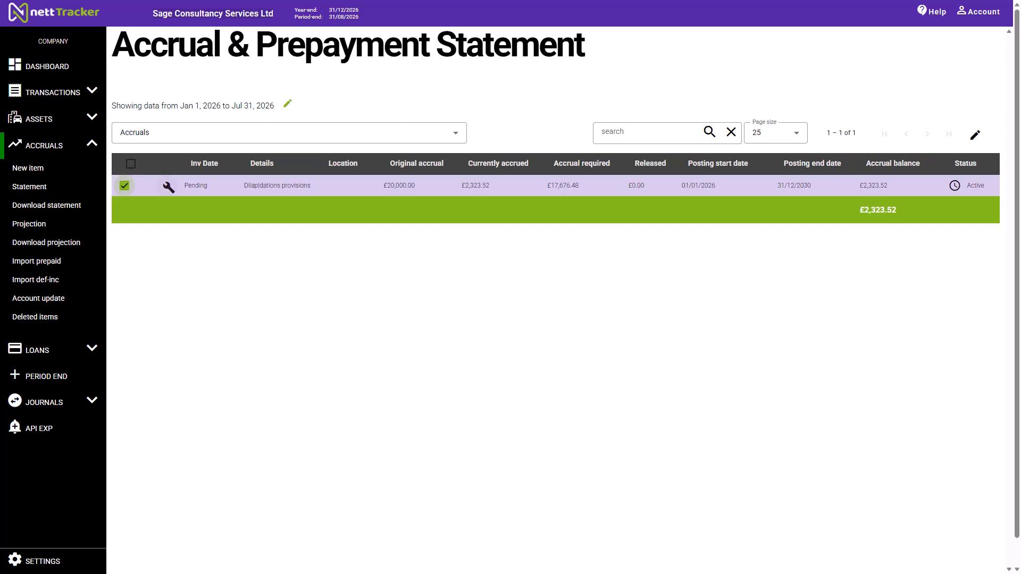
pyautogui.click(168, 187)
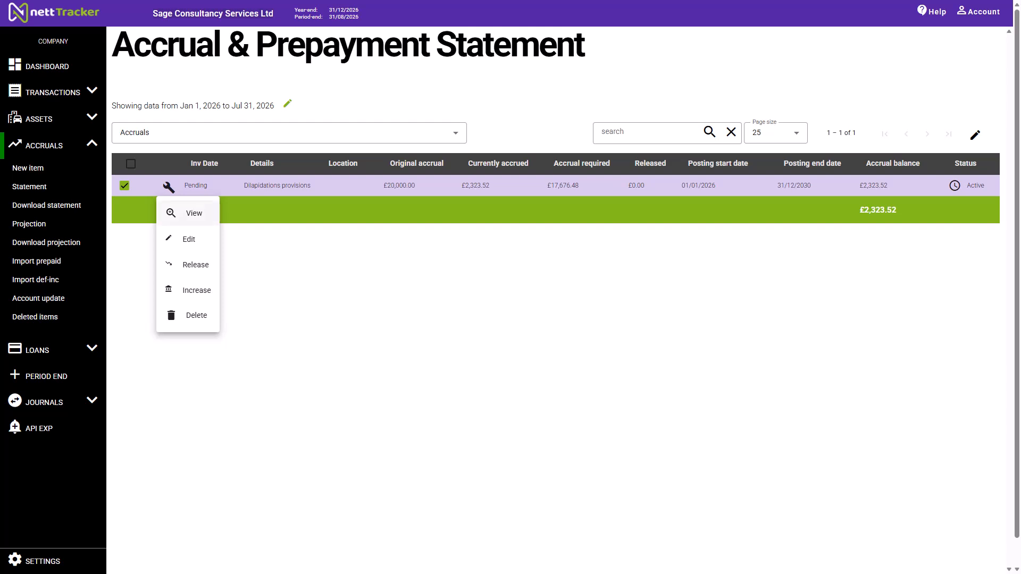
pyautogui.click(192, 213)
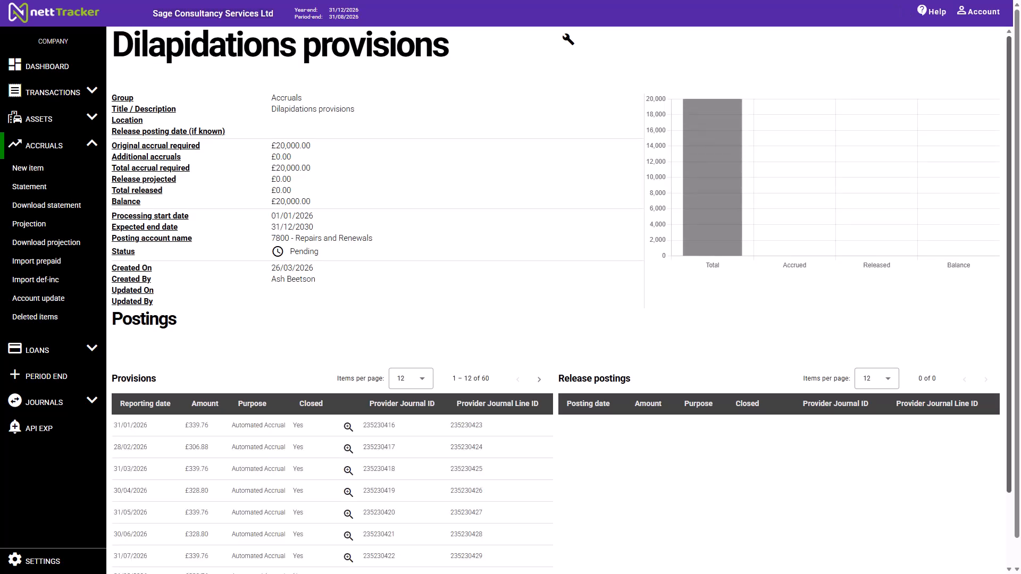
pyautogui.scroll(-1, 561, 300)
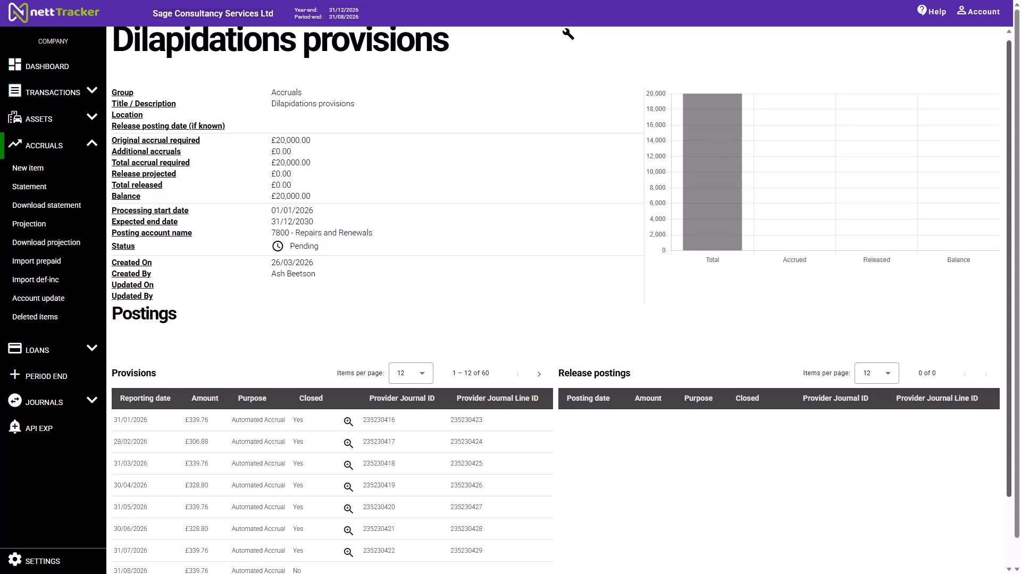
pyautogui.scroll(-1, 562, 300)
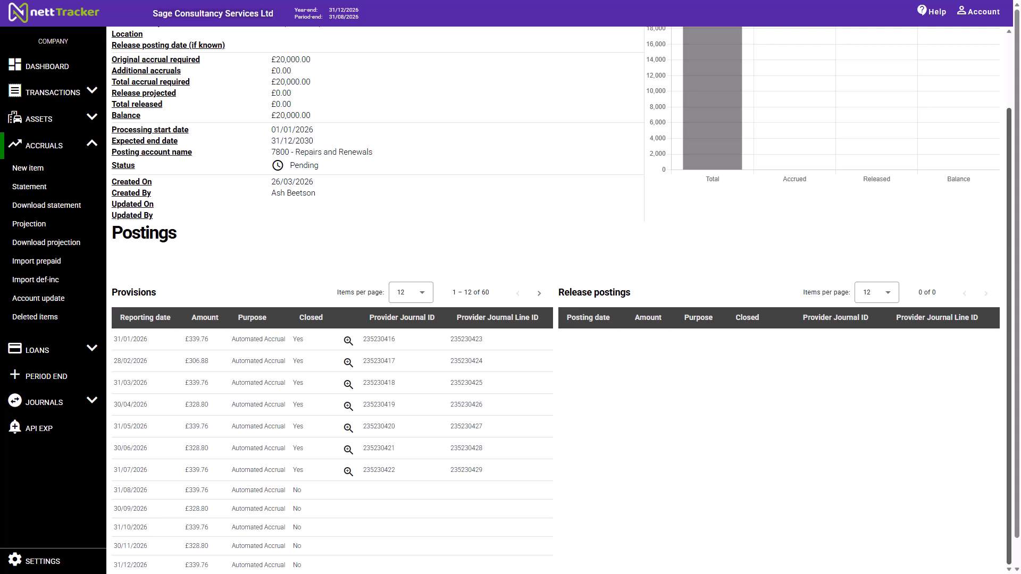
pyautogui.scroll(2, 561, 298)
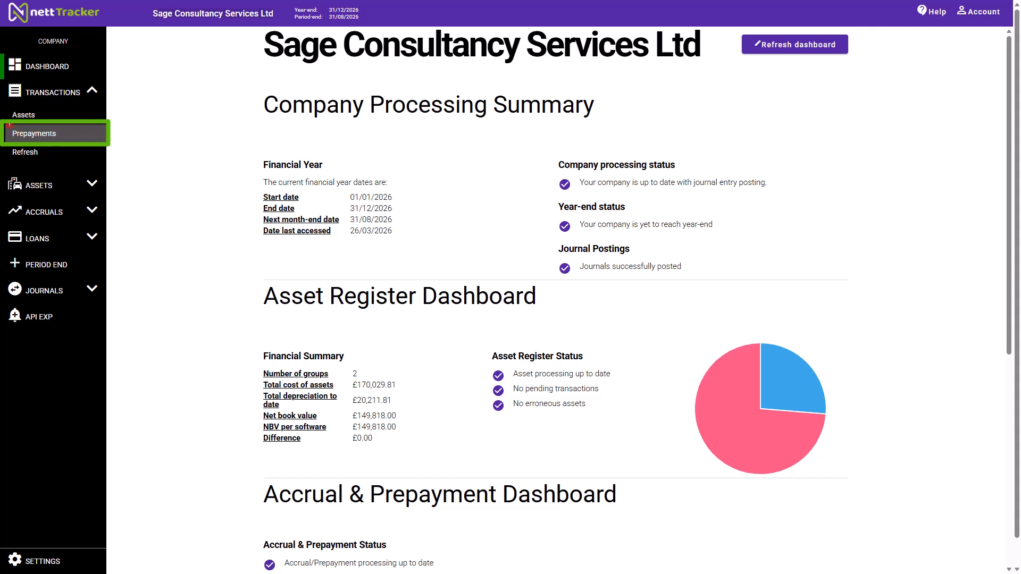
# - Start a new prepayment item from the pending High Street Office - 6 months security deposit transaction
pyautogui.click(55, 134)
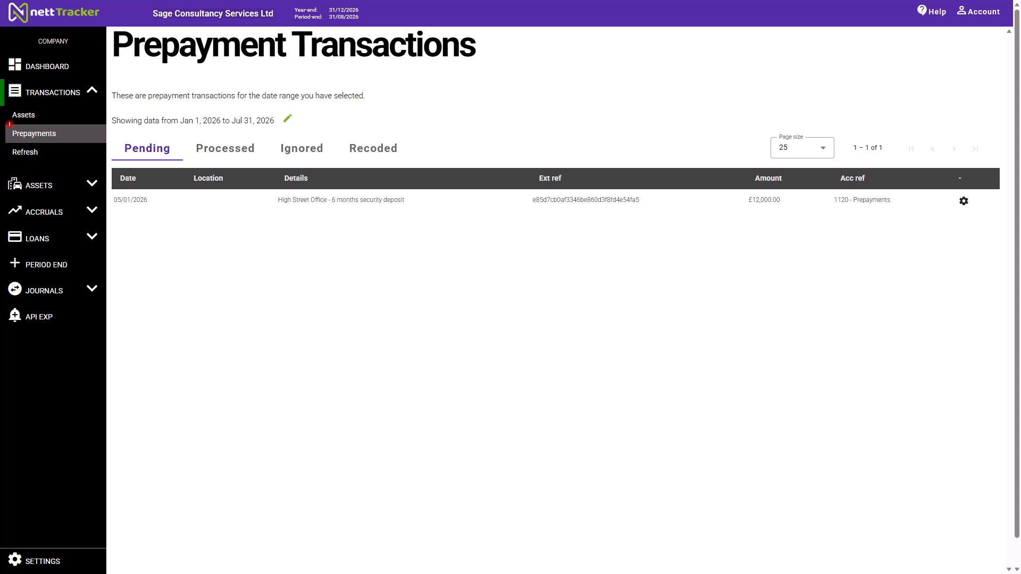
pyautogui.click(963, 201)
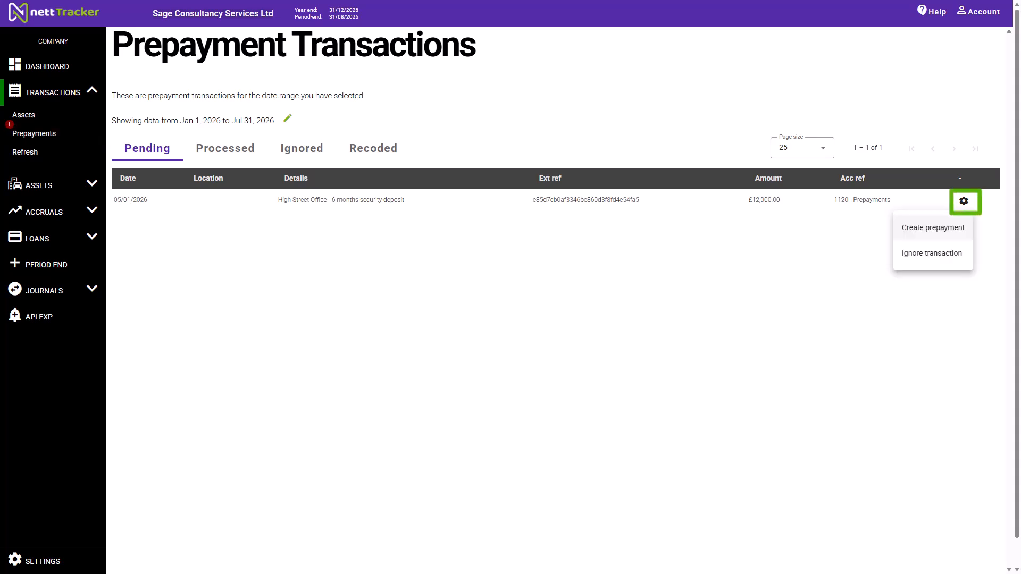
pyautogui.click(945, 228)
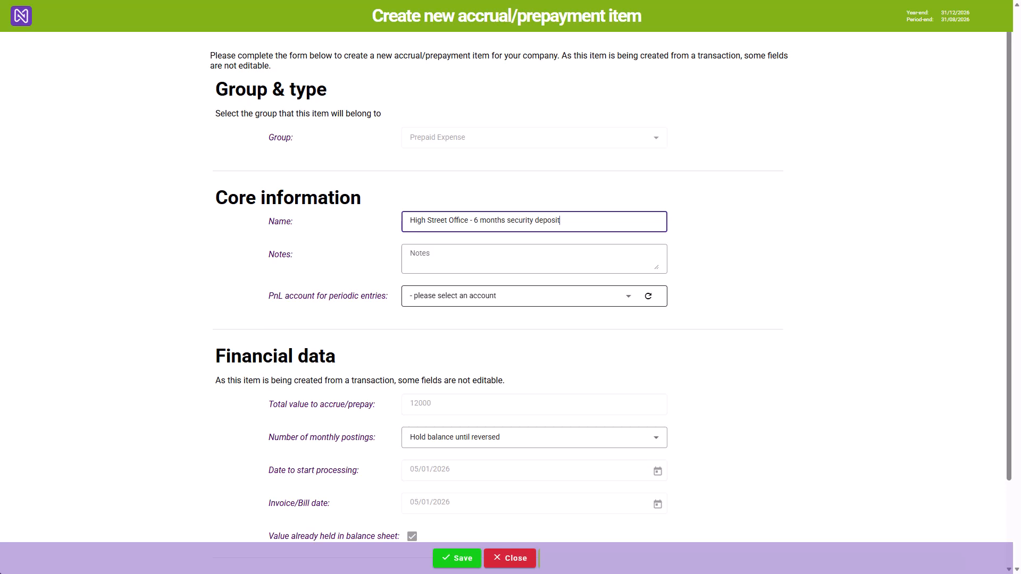
# - Set the deposit's PnL account to 7100 - Rent, keep monthly postings at Hold balance until reversed, and save the item
pyautogui.click(514, 296)
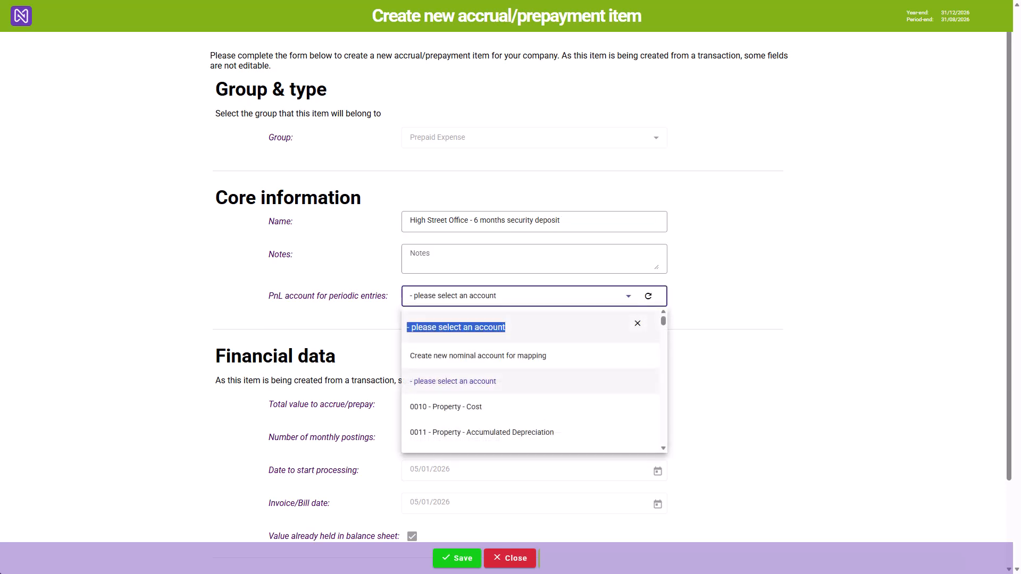
pyautogui.write('rent')
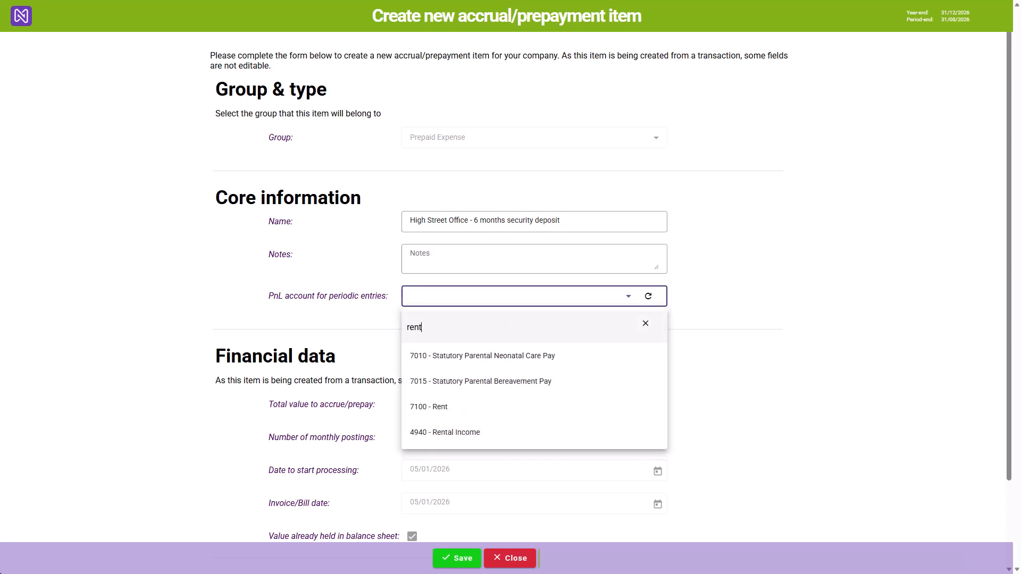
pyautogui.press('Down')
pyautogui.press('Down')
pyautogui.press('Down')
pyautogui.press('Return')
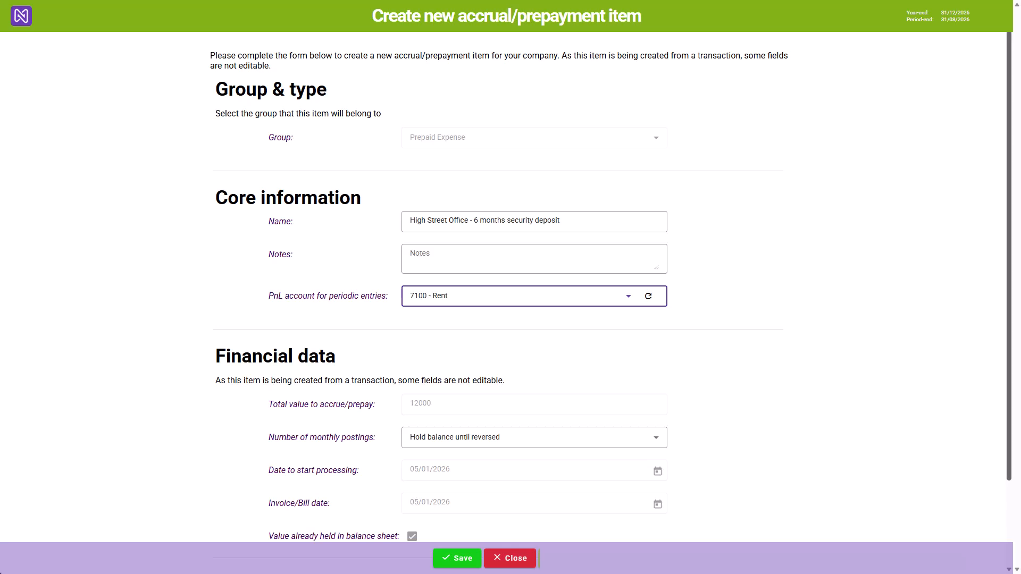
pyautogui.click(1009, 257)
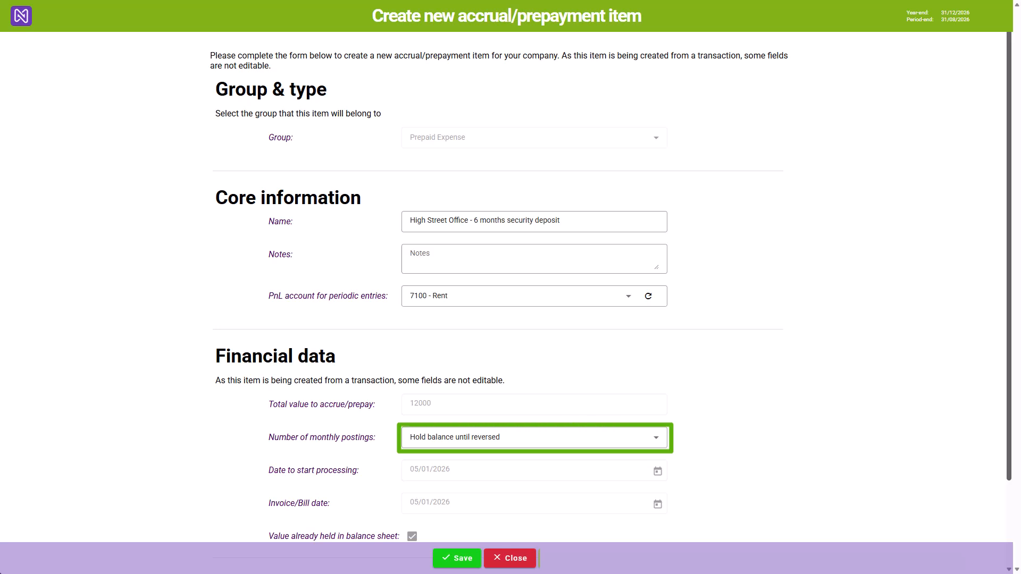
pyautogui.moveTo(1009, 245); pyautogui.dragTo(1009, 329)
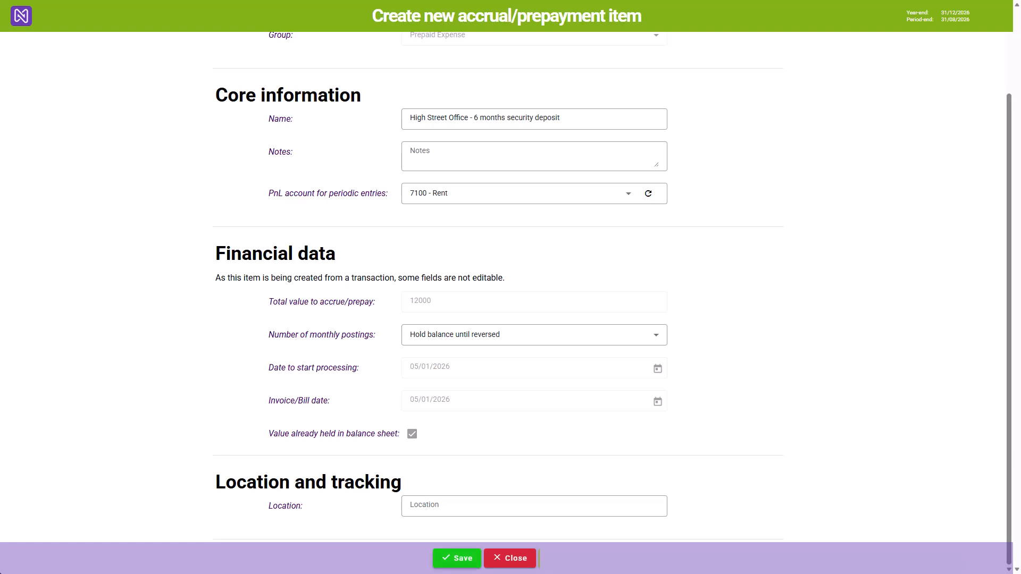
pyautogui.click(457, 559)
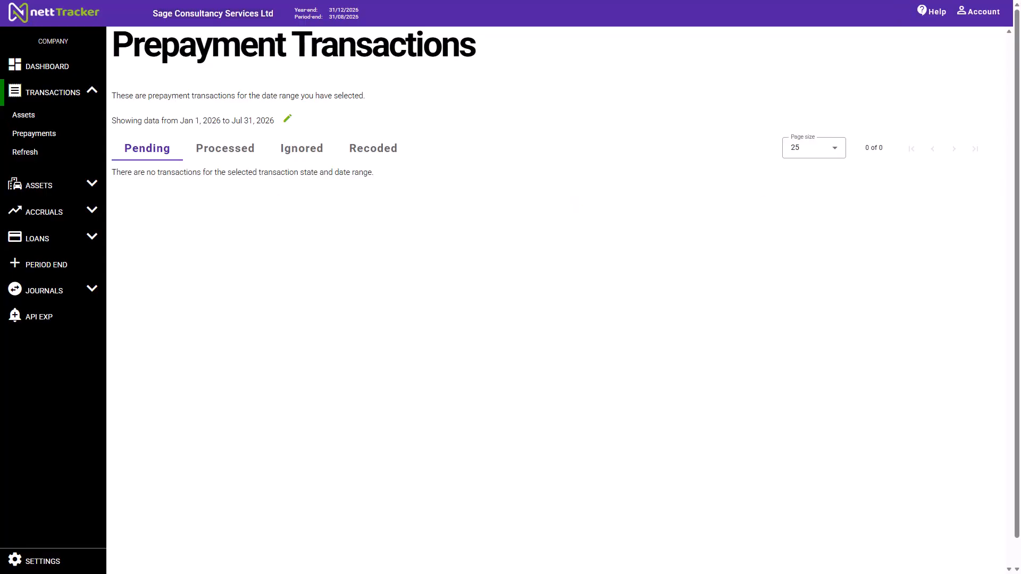
# - Display the accrual and prepayment statement for the Prepaid Expense group
pyautogui.click(44, 212)
pyautogui.click(29, 187)
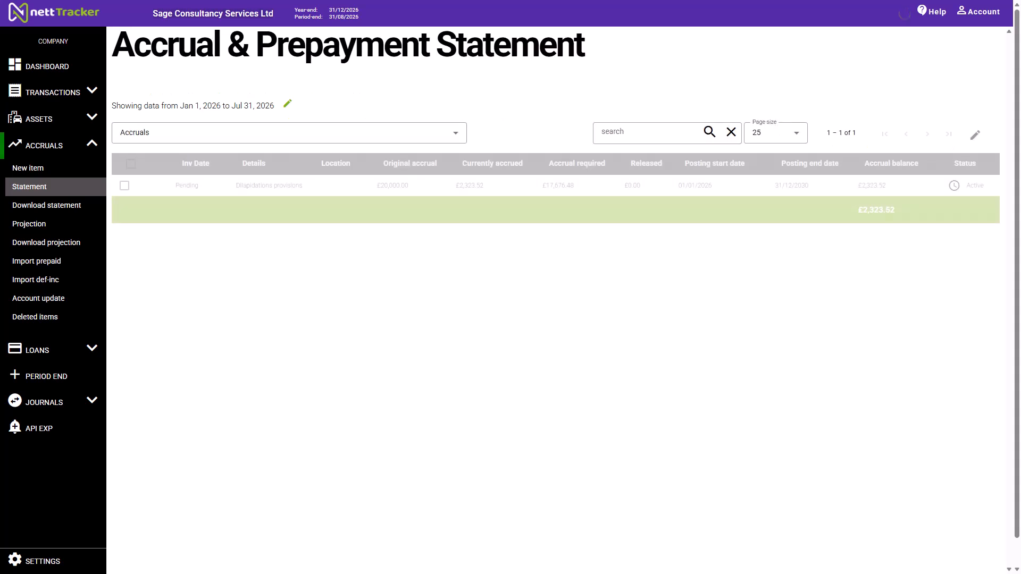
pyautogui.click(289, 133)
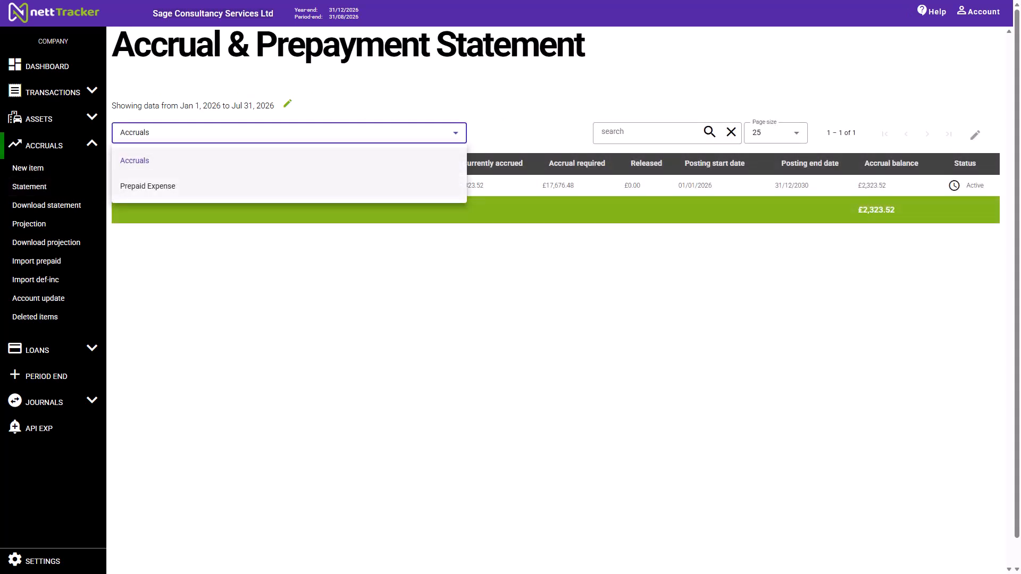
pyautogui.click(289, 186)
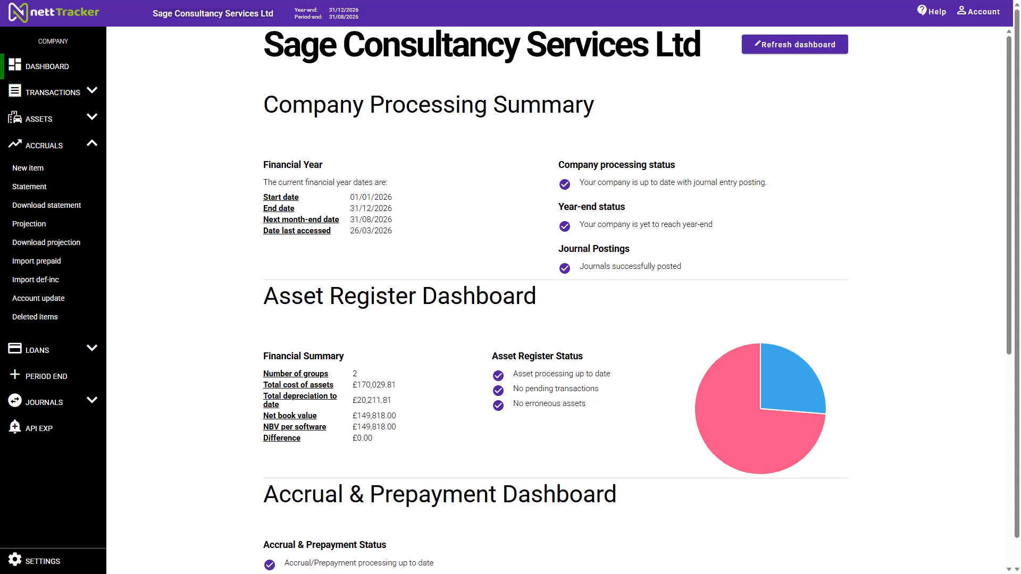
# - Refresh the company dashboard and compare the accrual, prepayment and lease totals with their balance sheet values
pyautogui.click(794, 45)
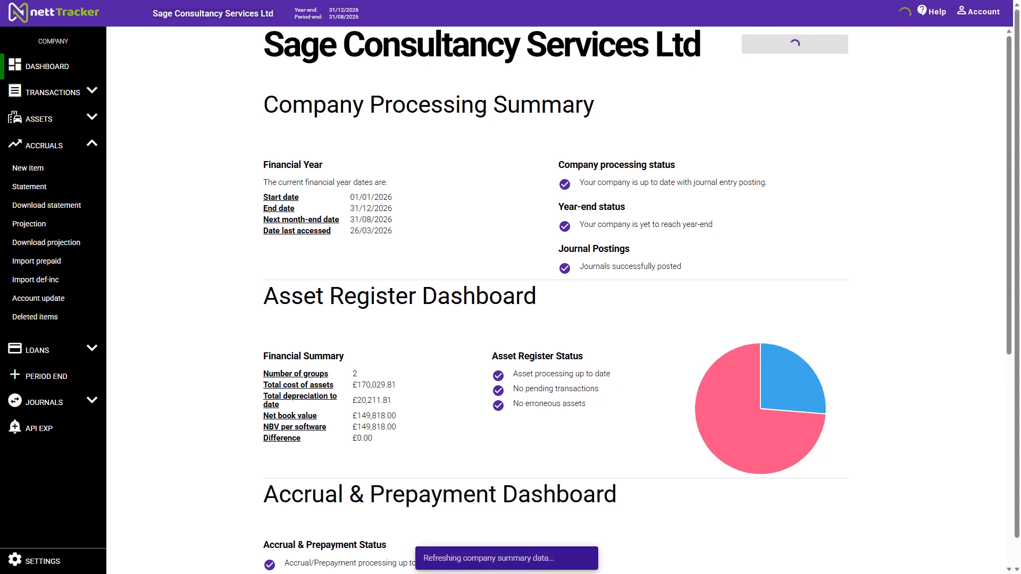
pyautogui.scroll(-2, 636, 300)
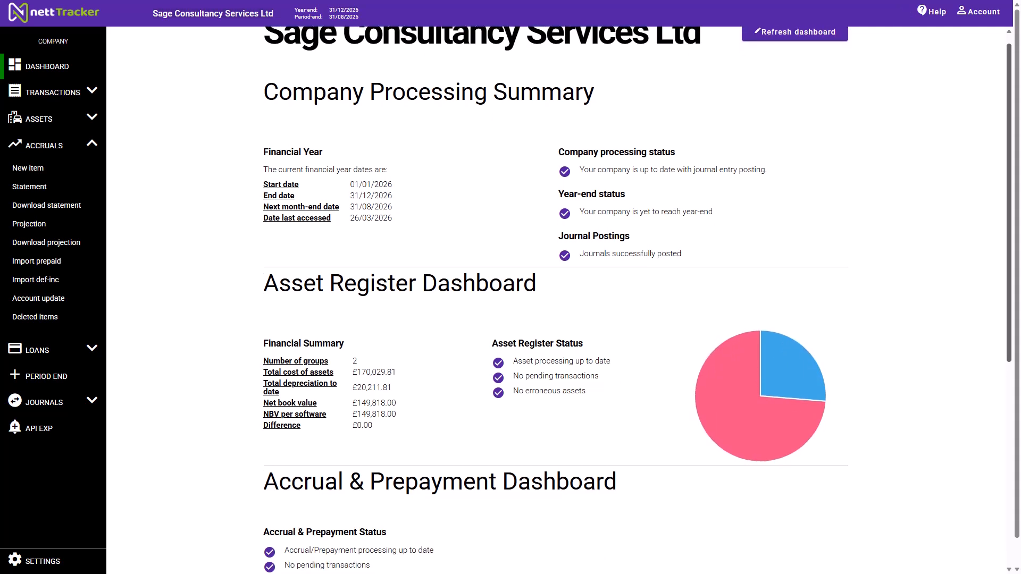
pyautogui.scroll(-5, 637, 300)
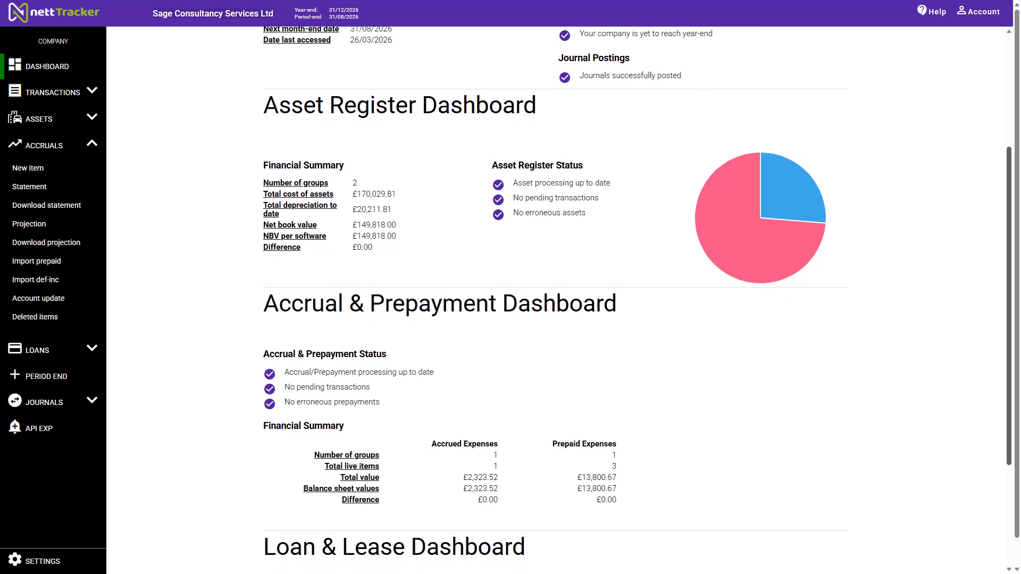
pyautogui.scroll(-3, 637, 300)
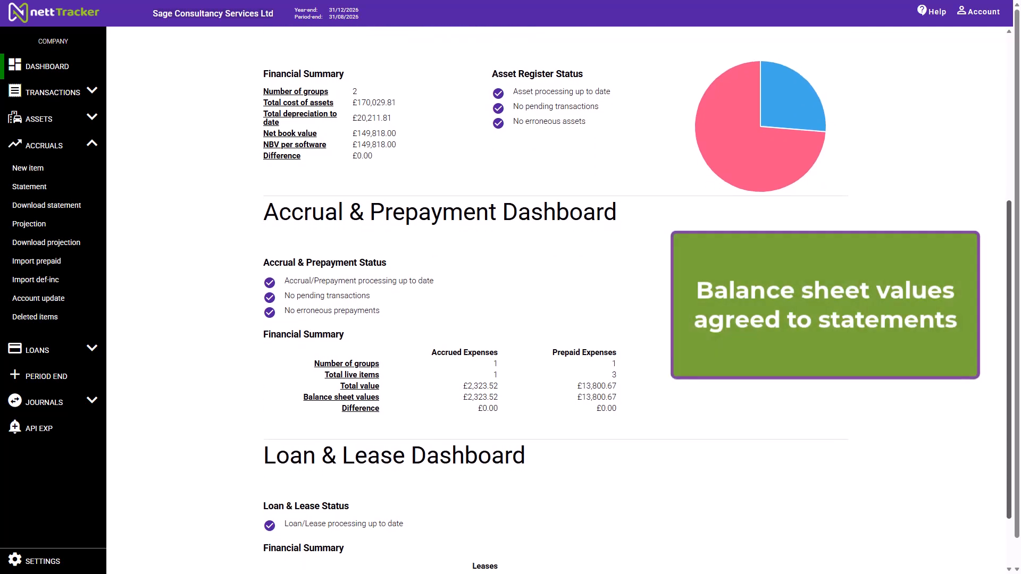
pyautogui.scroll(-2, 637, 300)
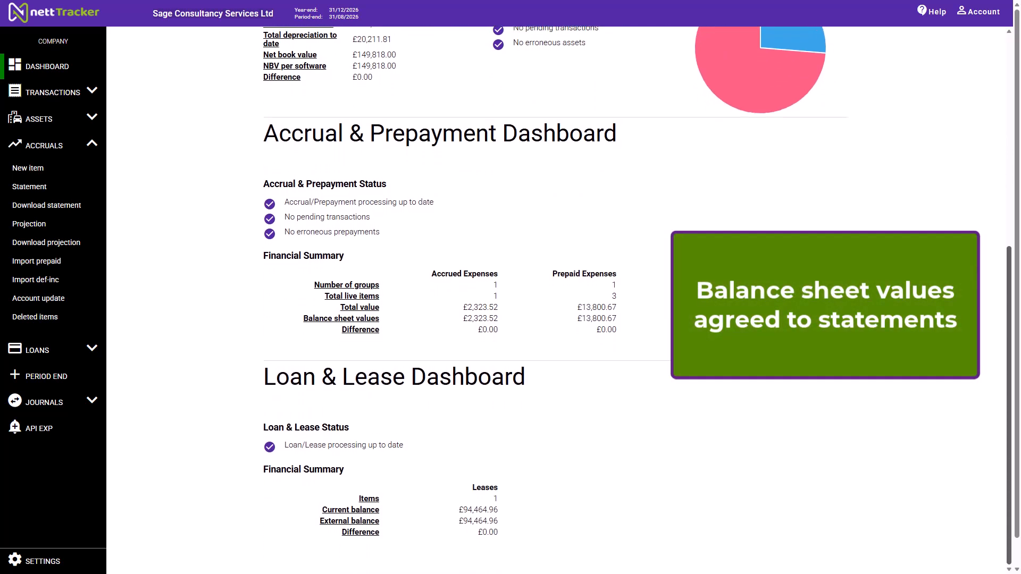
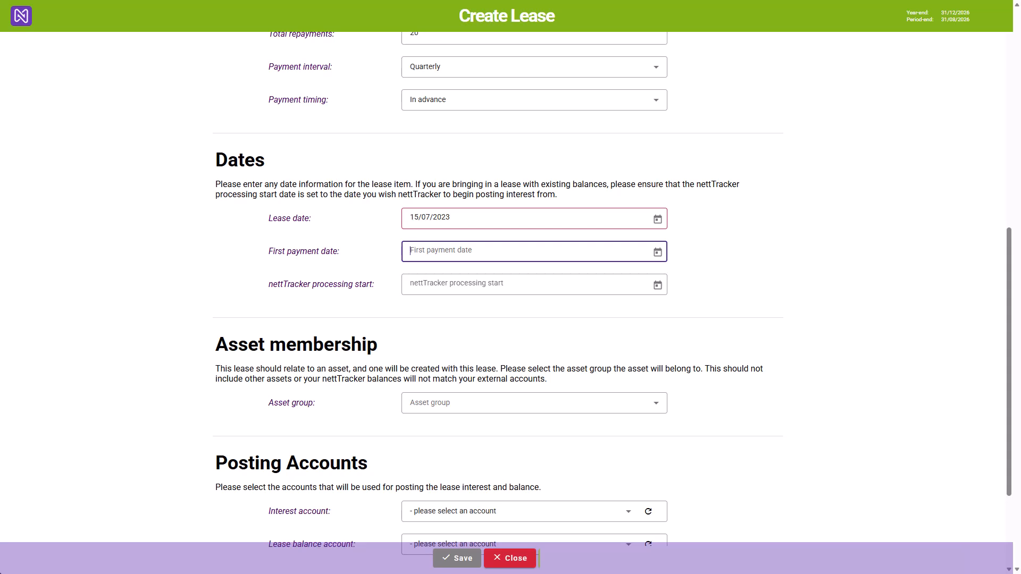
# - Set the lease's first payment date to 02/08/2023 and its nettTracker processing start to 01/01/2026
pyautogui.write('02/08/2023')
pyautogui.press('Tab')
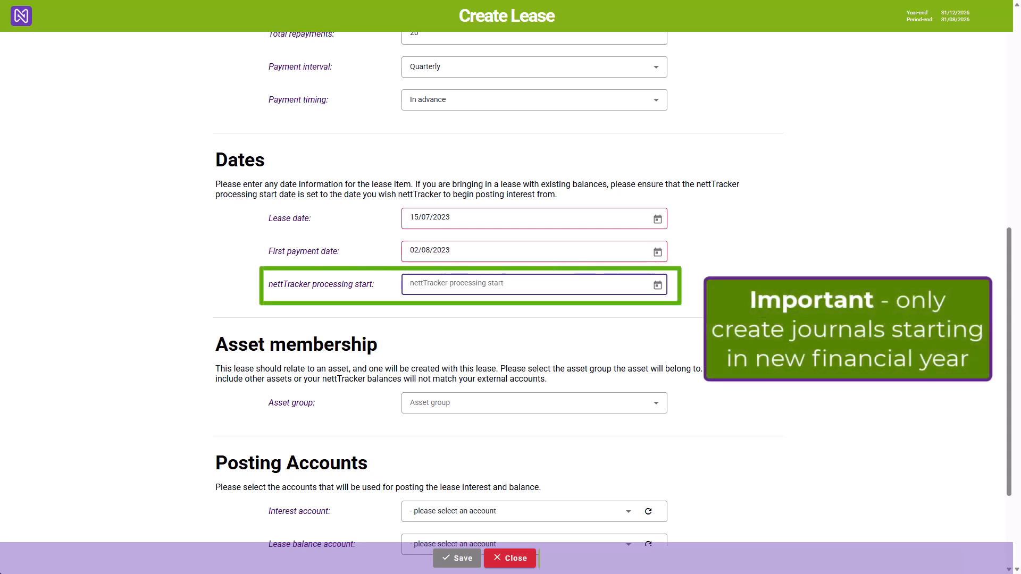
pyautogui.write('1/1/26')
pyautogui.press('Tab')
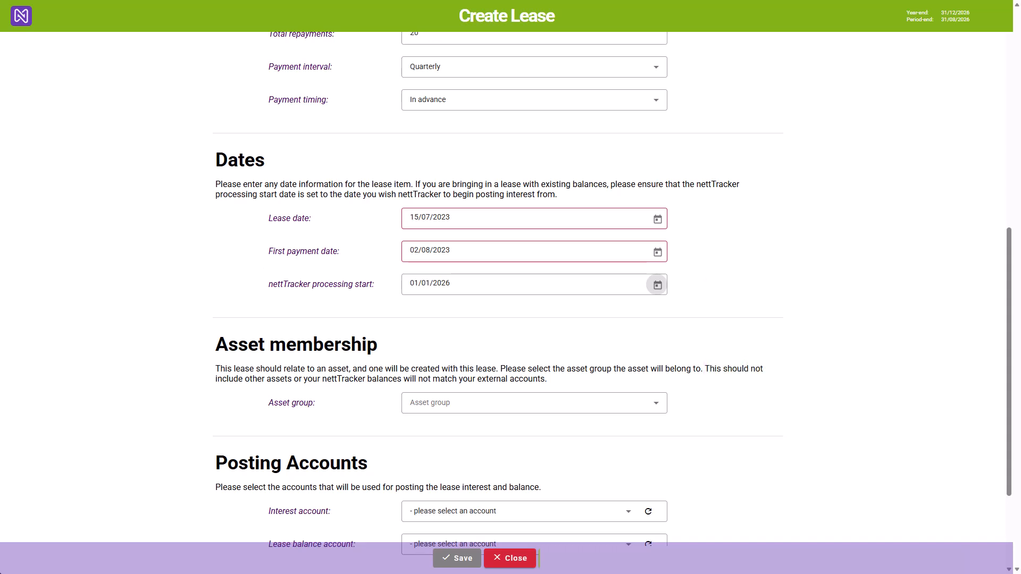
# - Assign the lease to the Right of Use Asset - Land & Buildings group with interest account 7540 - Internet Charges
pyautogui.click(534, 403)
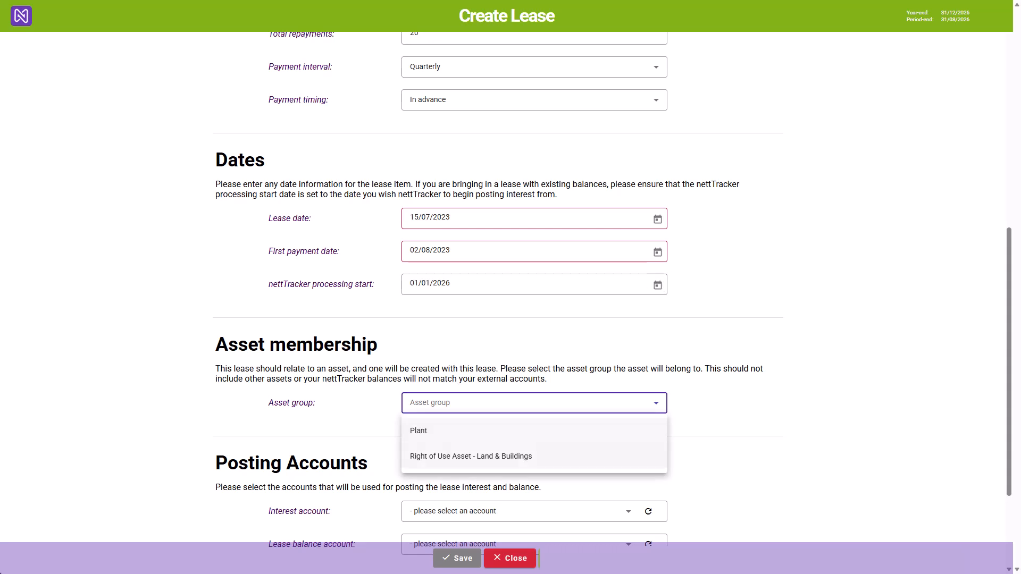
pyautogui.click(534, 456)
pyautogui.moveTo(1008, 362); pyautogui.dragTo(1009, 430)
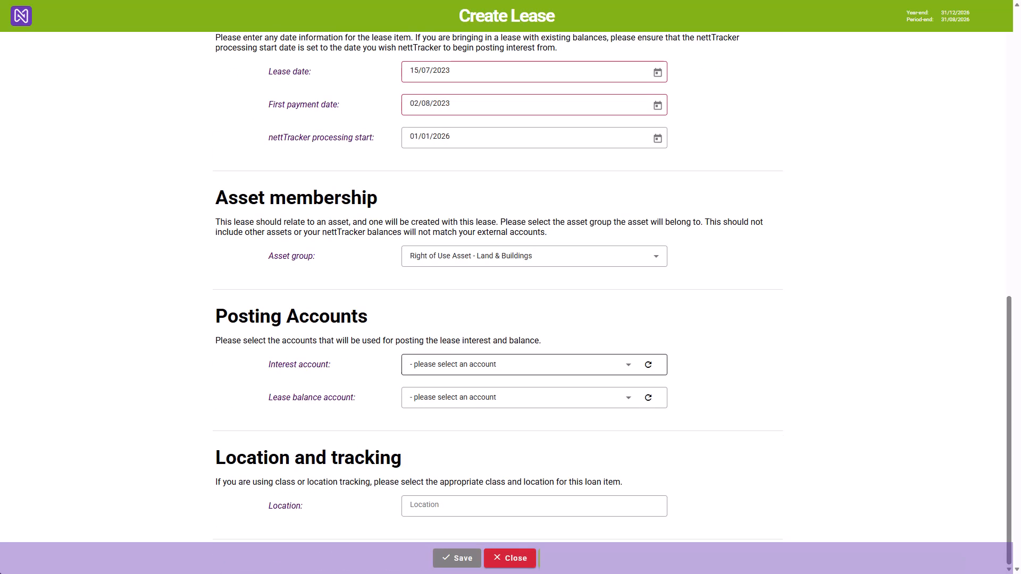
pyautogui.click(534, 365)
pyautogui.write('inter')
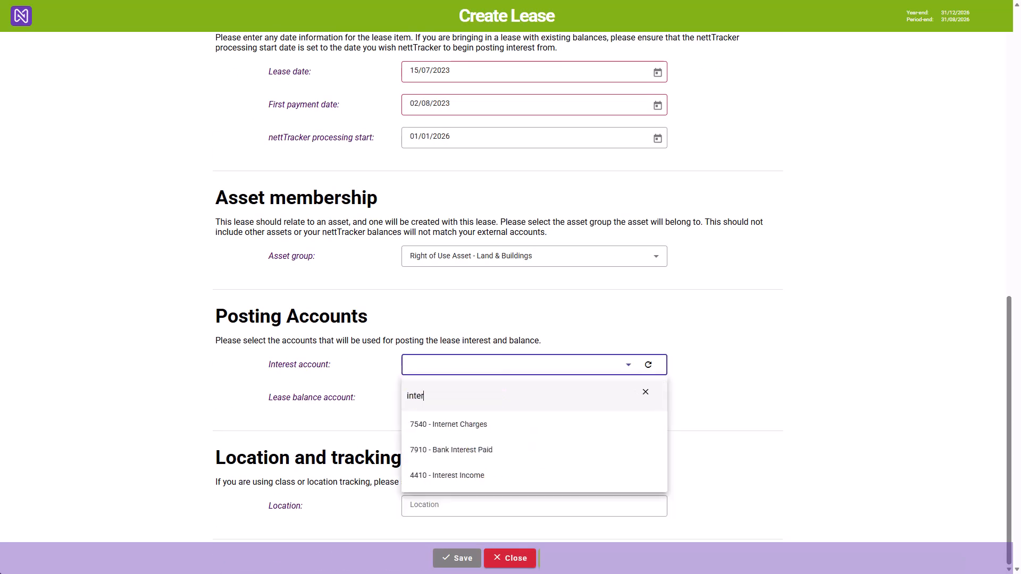
pyautogui.click(534, 424)
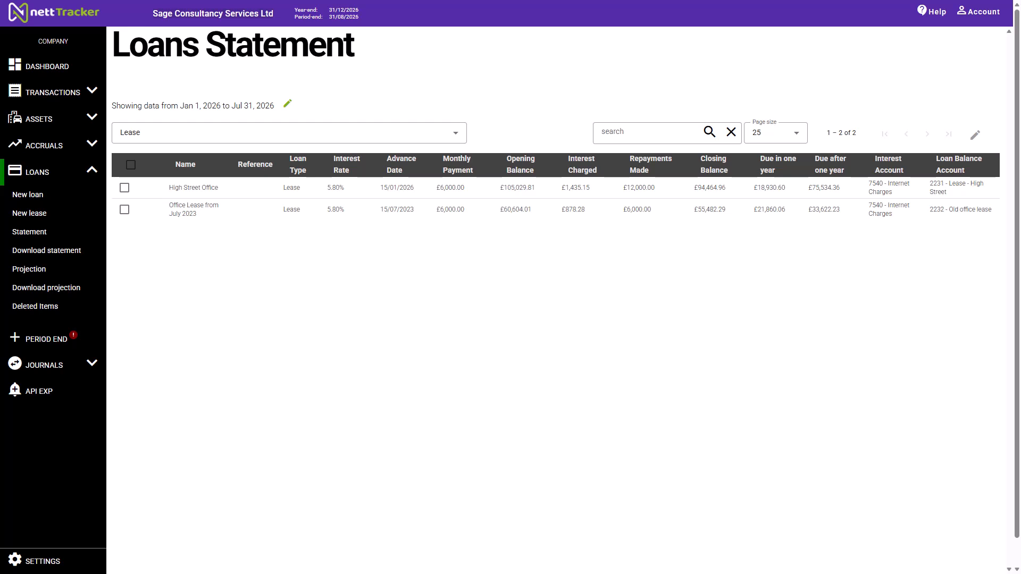
# - View the details of the Office Lease from July 2023 and examine its repayment postings
pyautogui.click(124, 209)
pyautogui.click(165, 211)
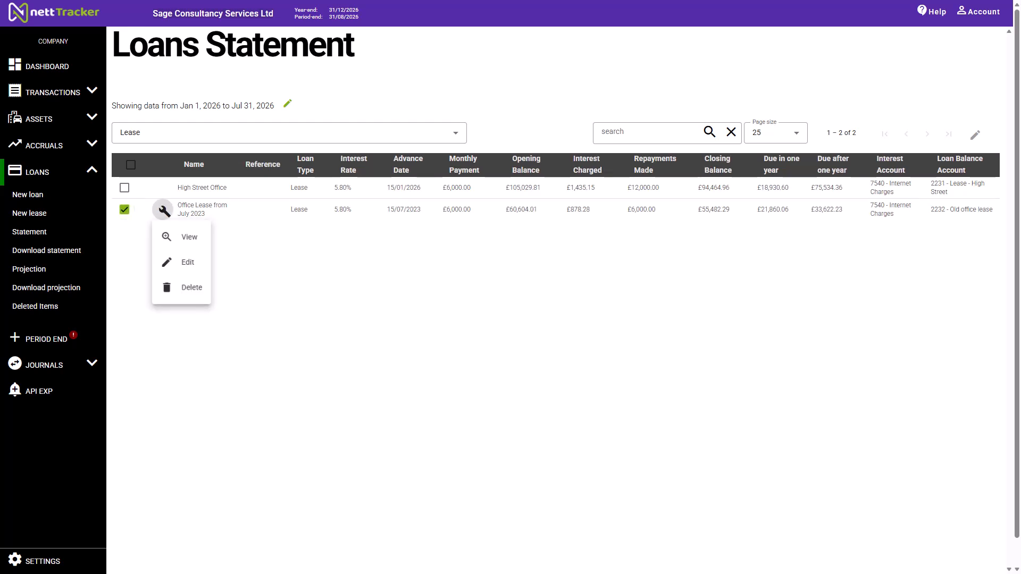
pyautogui.click(183, 237)
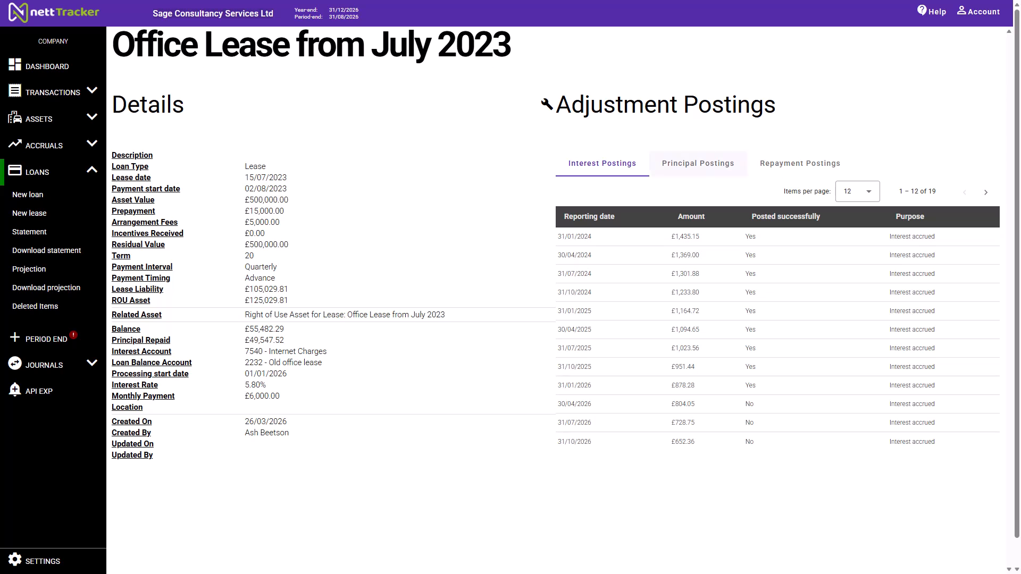
pyautogui.click(800, 163)
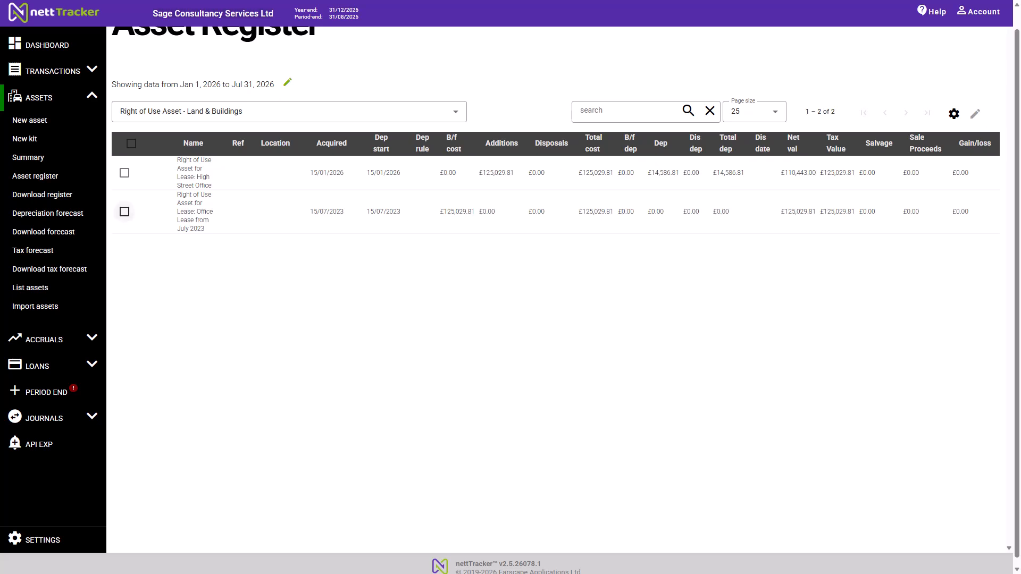
# - View the details of the right of use asset for the Office Lease from July 2023 in the asset register
pyautogui.click(124, 211)
pyautogui.click(164, 212)
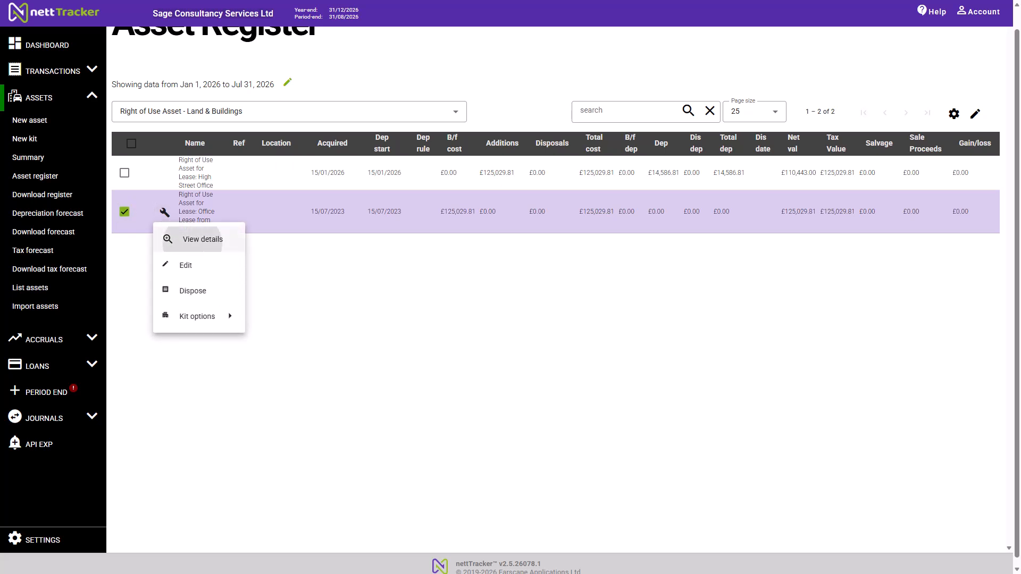
pyautogui.click(203, 241)
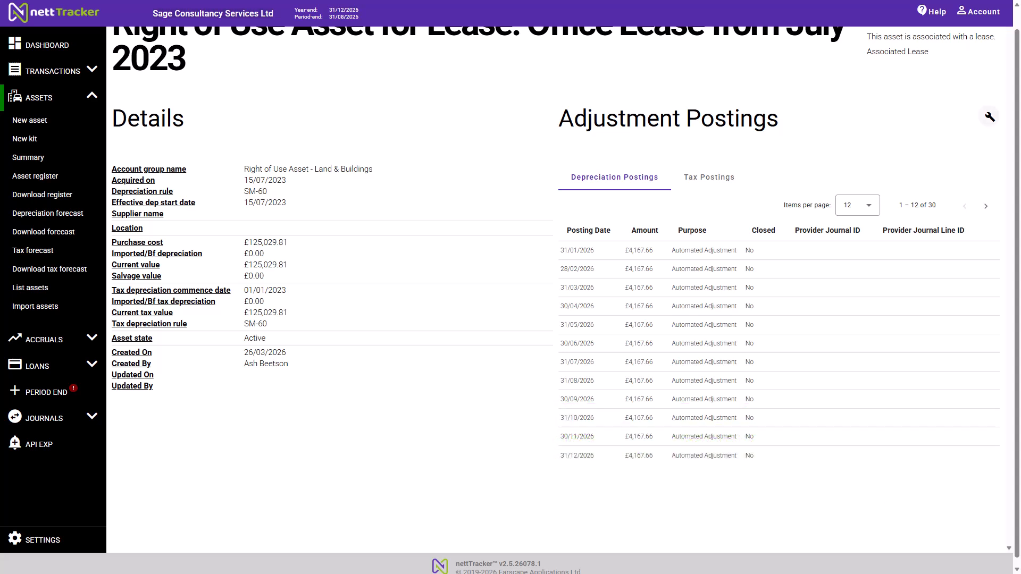
# - Create a depreciation adjustment for the July 2023 lease asset, dated 31/12/2025 with amount 62514.90, and mark it as closed
pyautogui.click(989, 117)
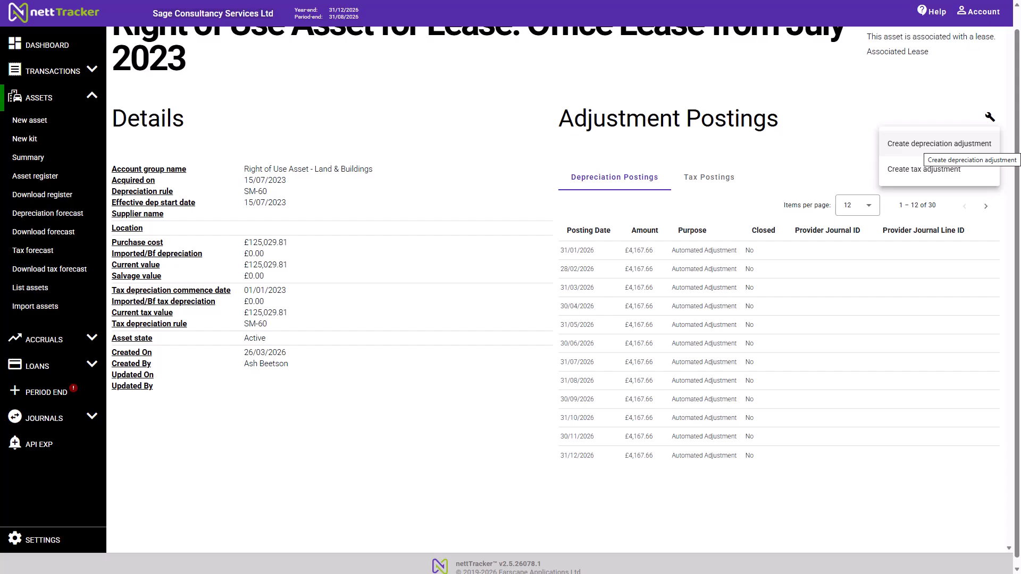
pyautogui.click(939, 144)
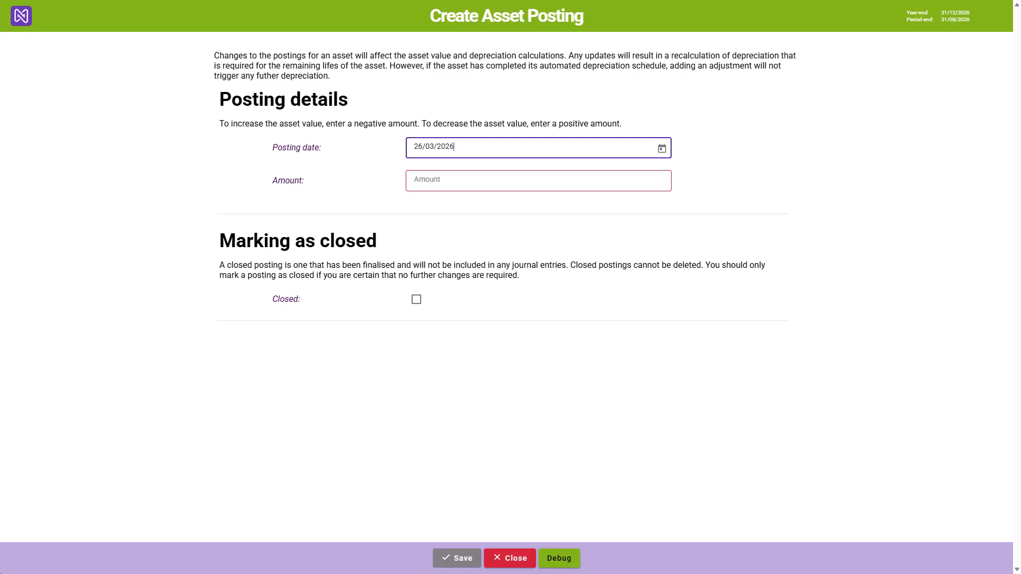
pyautogui.hotkey('ctrl', 'a')
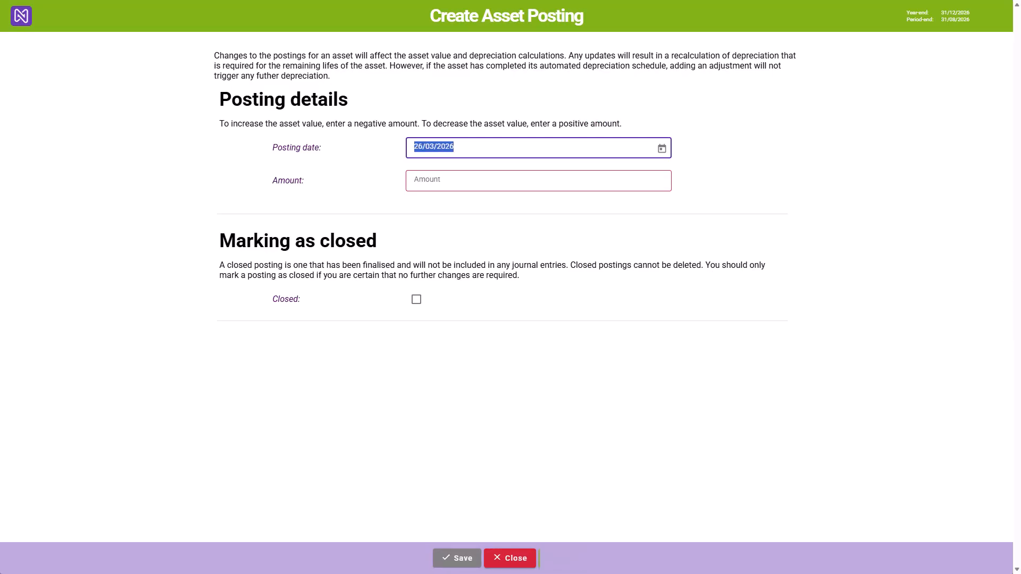
pyautogui.write('31/12/2025')
pyautogui.press('Return')
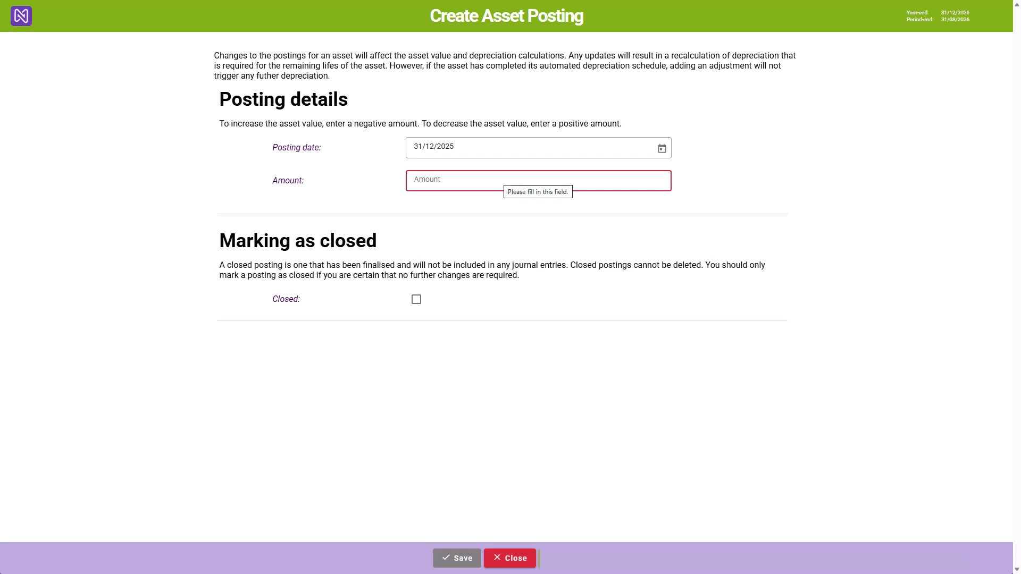
pyautogui.write('62')
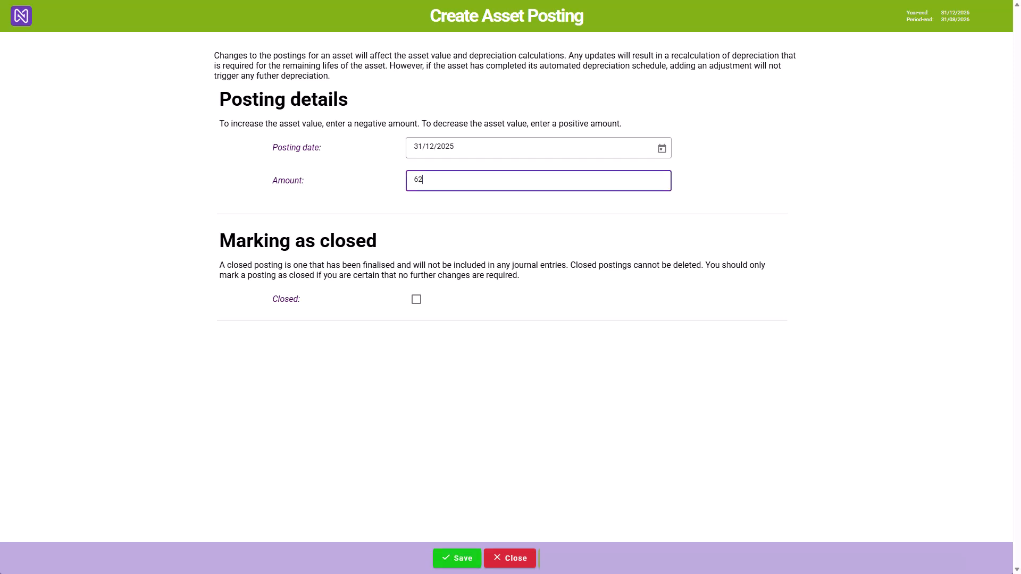
pyautogui.write('514.90')
pyautogui.press('Tab')
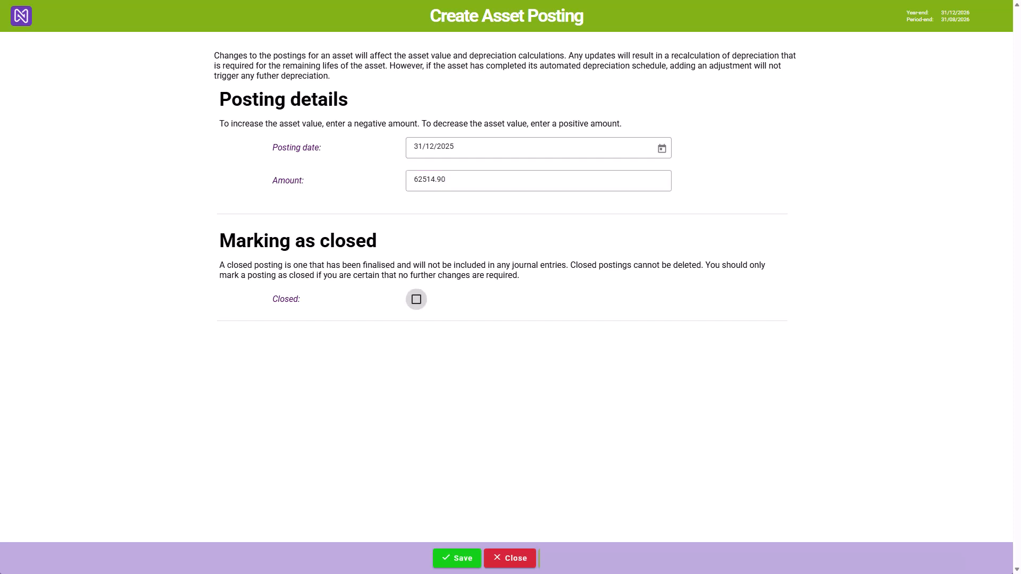
pyautogui.press('space')
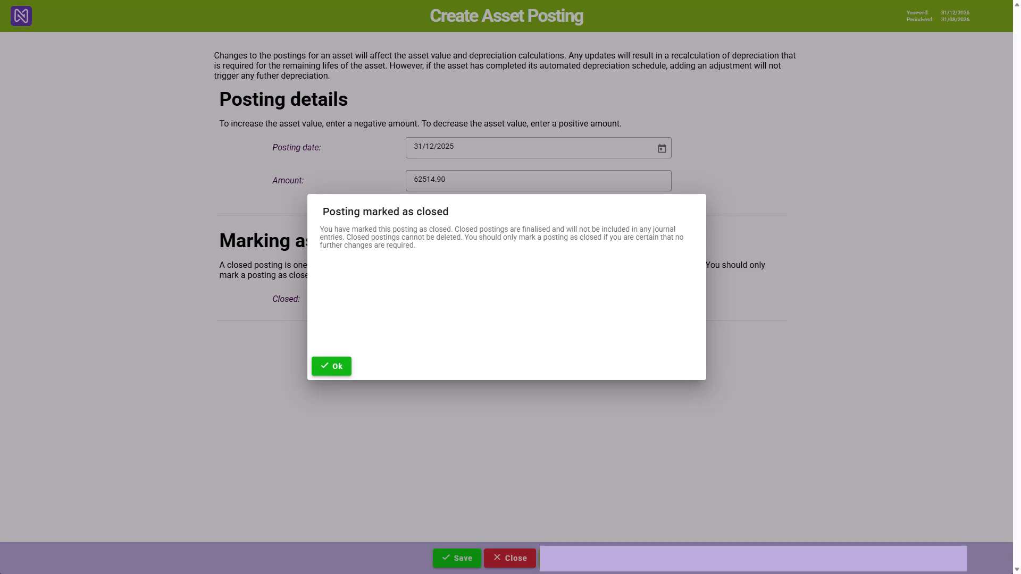
pyautogui.press('Return')
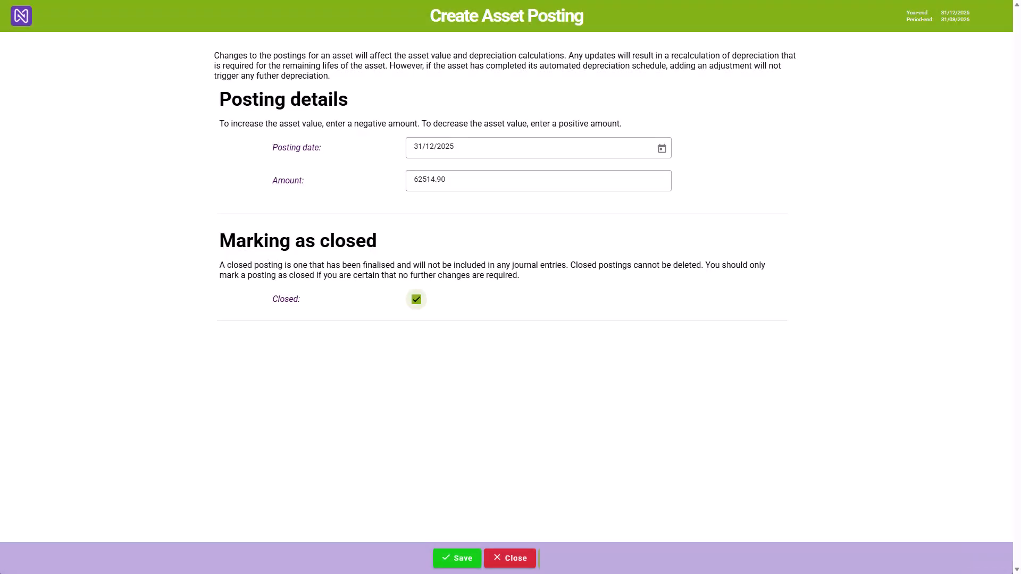